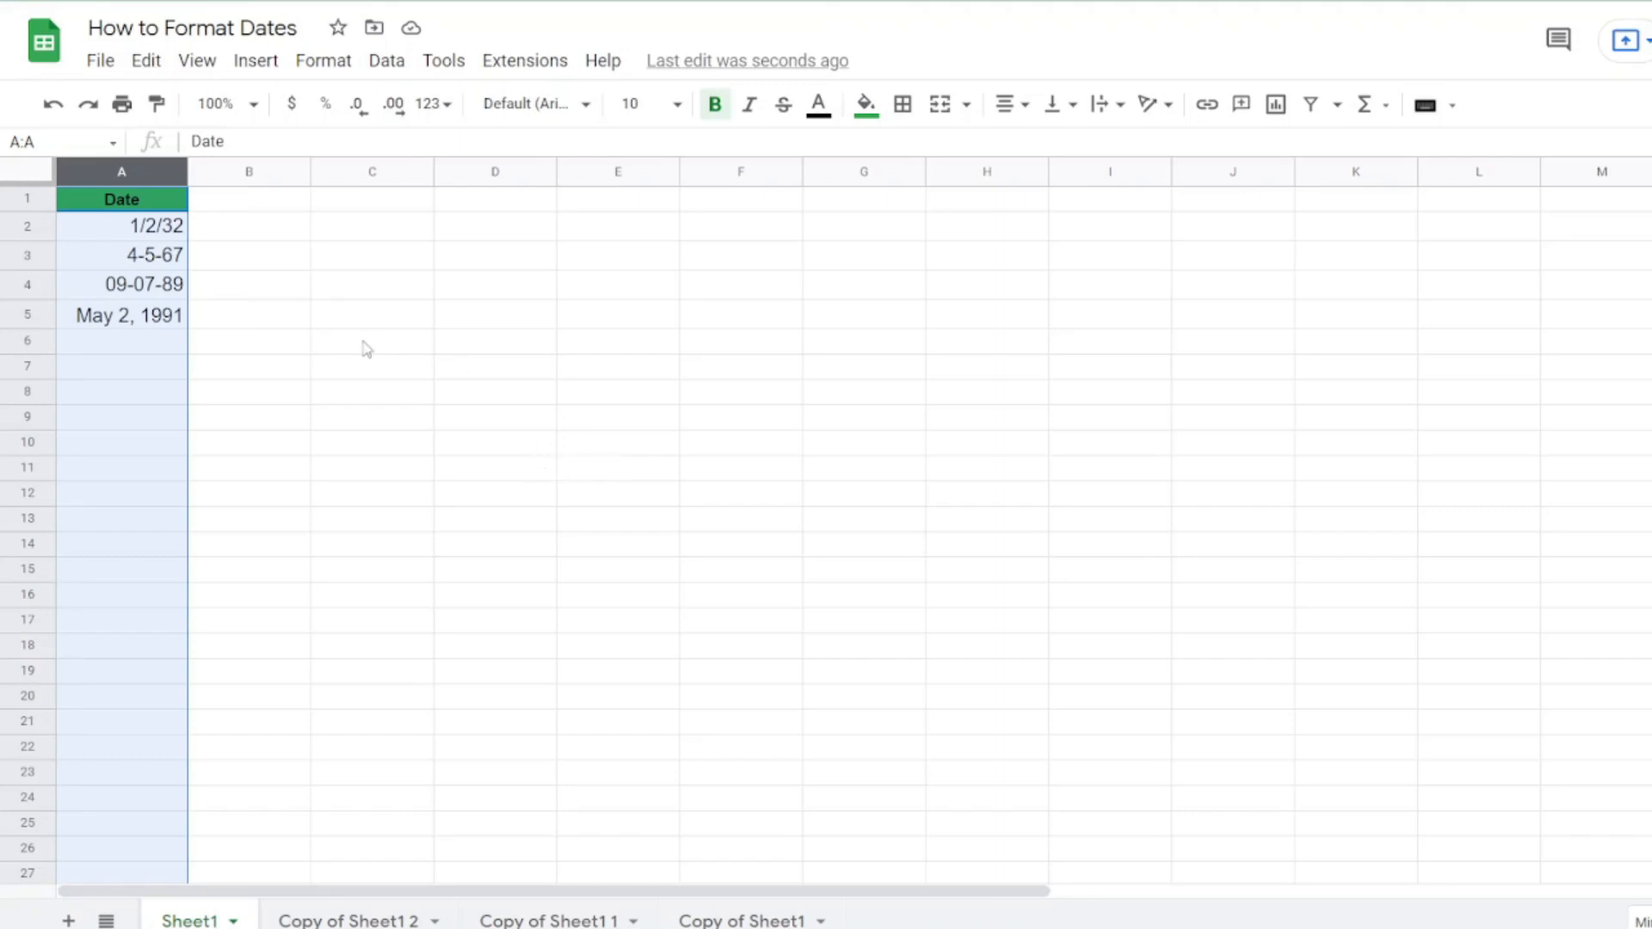
Step: Apply the standard Date number format to all of column A
click(103, 231)
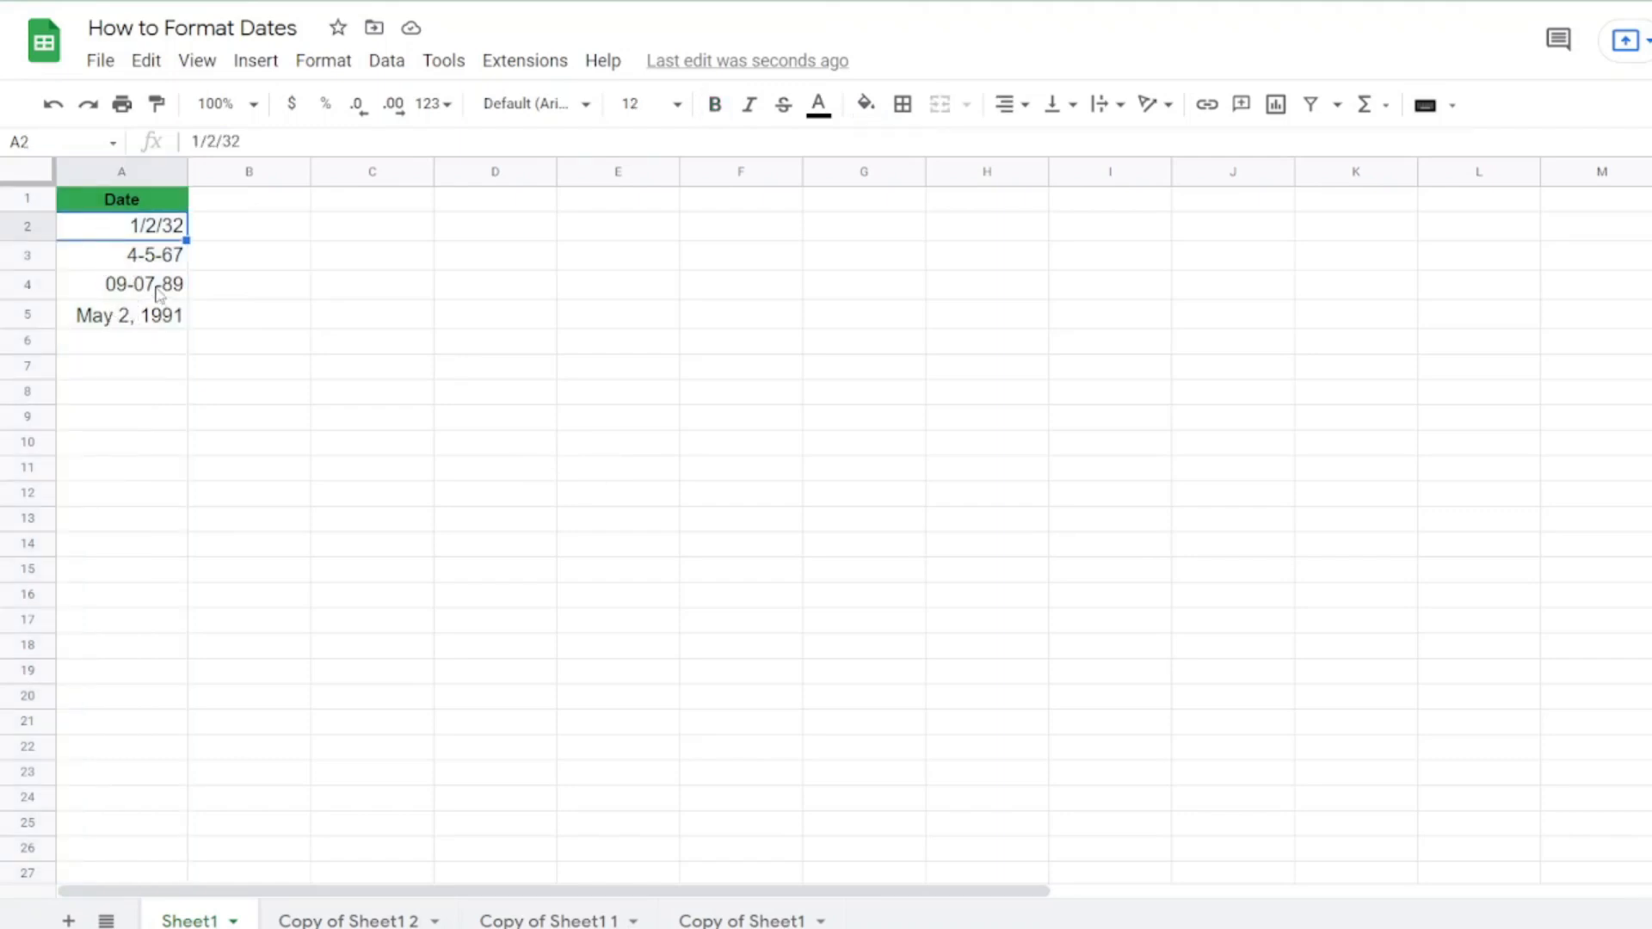
click(116, 171)
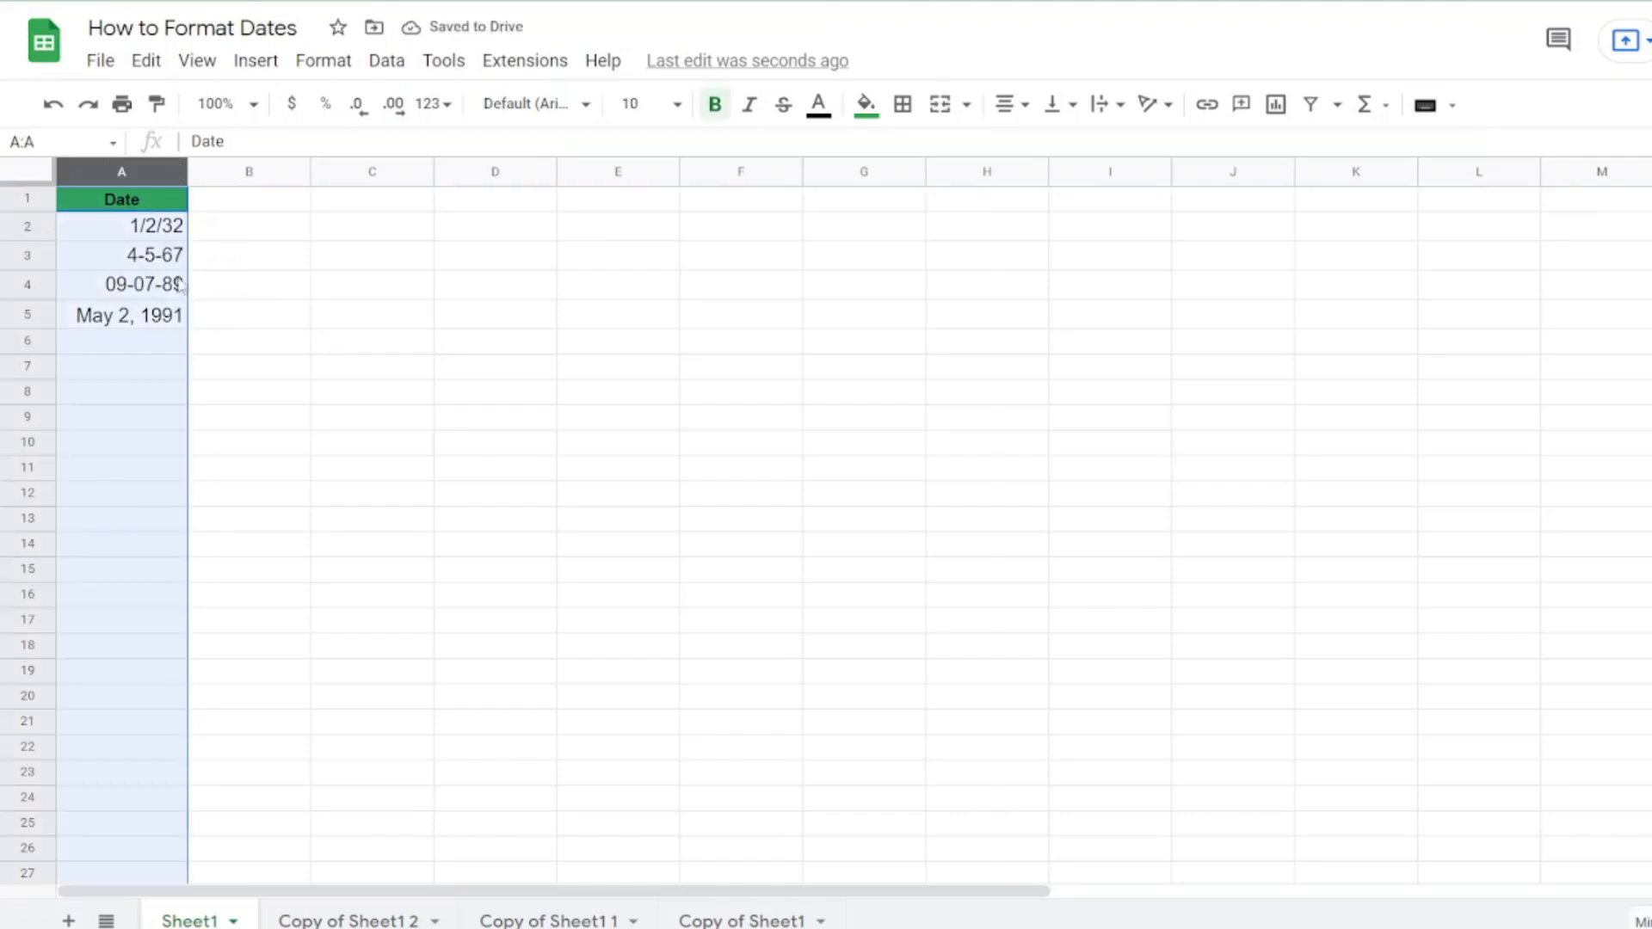
click(304, 69)
mouse_move(344, 165)
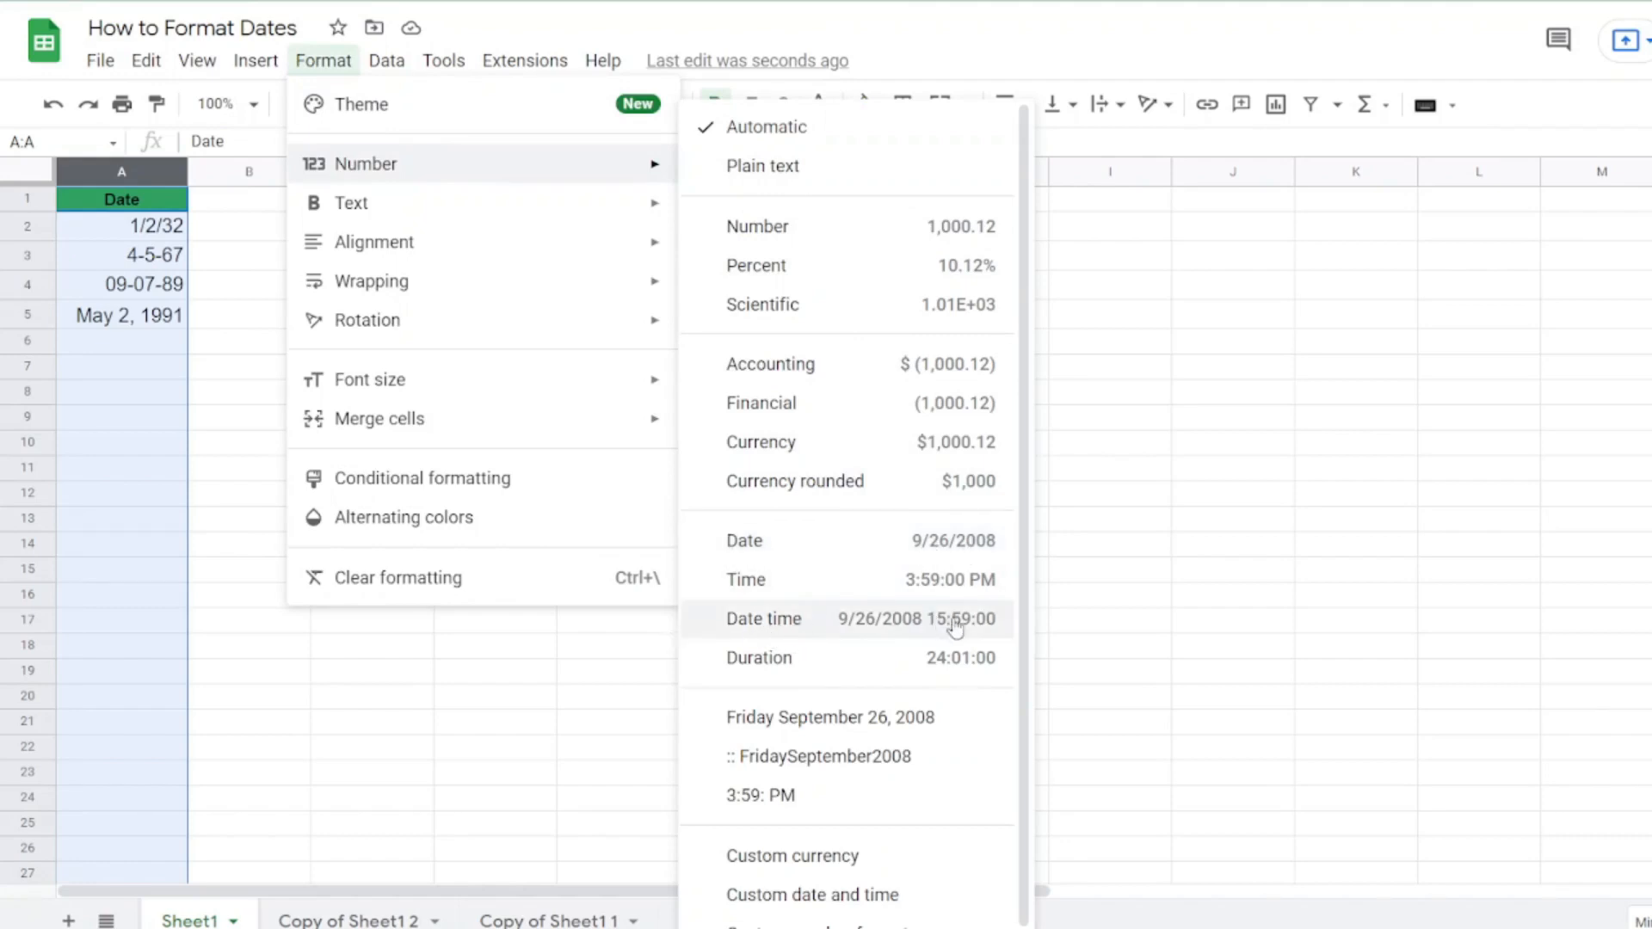
click(747, 542)
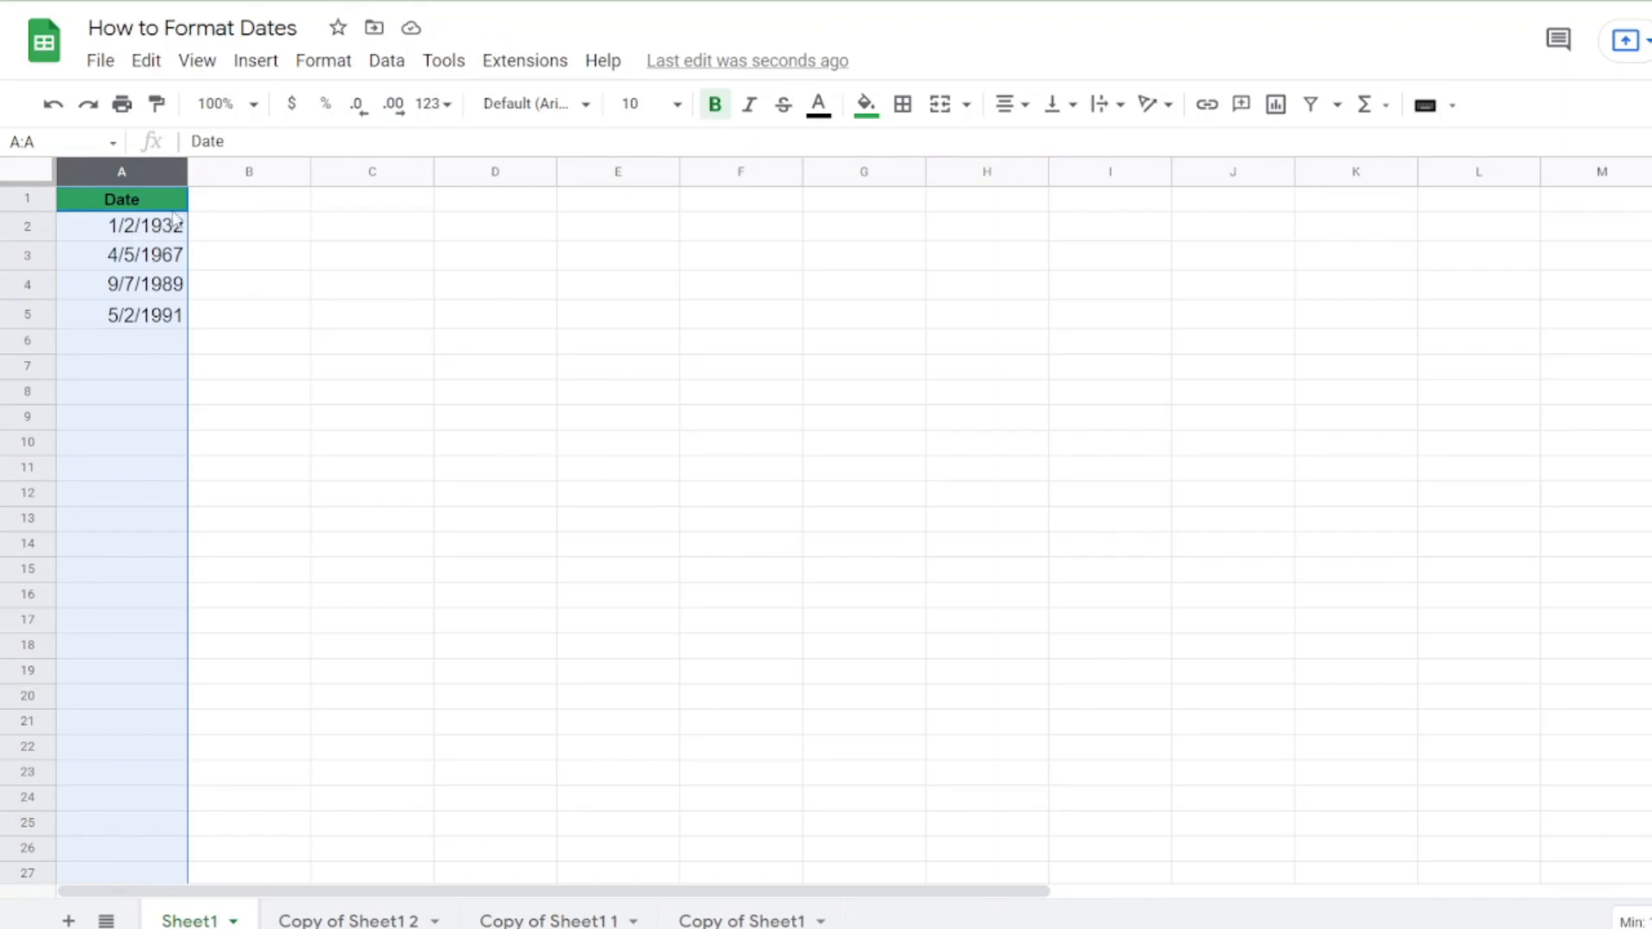
Step: Open the custom date and time formats for column A and clear all elements from the format definition
click(307, 69)
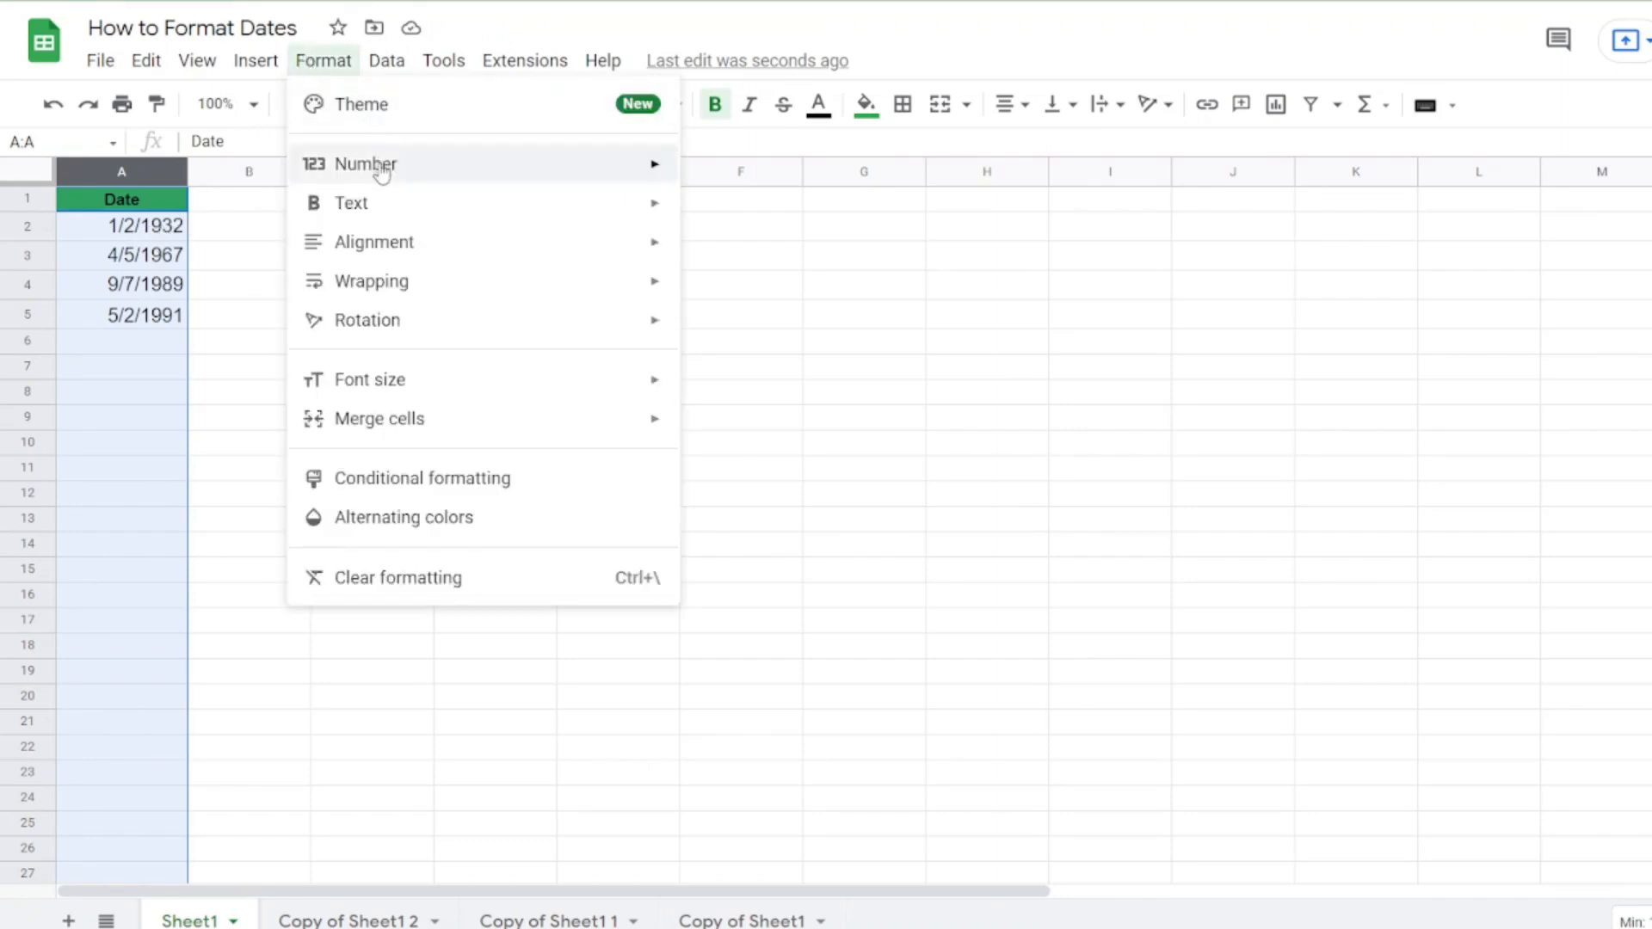
mouse_move(472, 165)
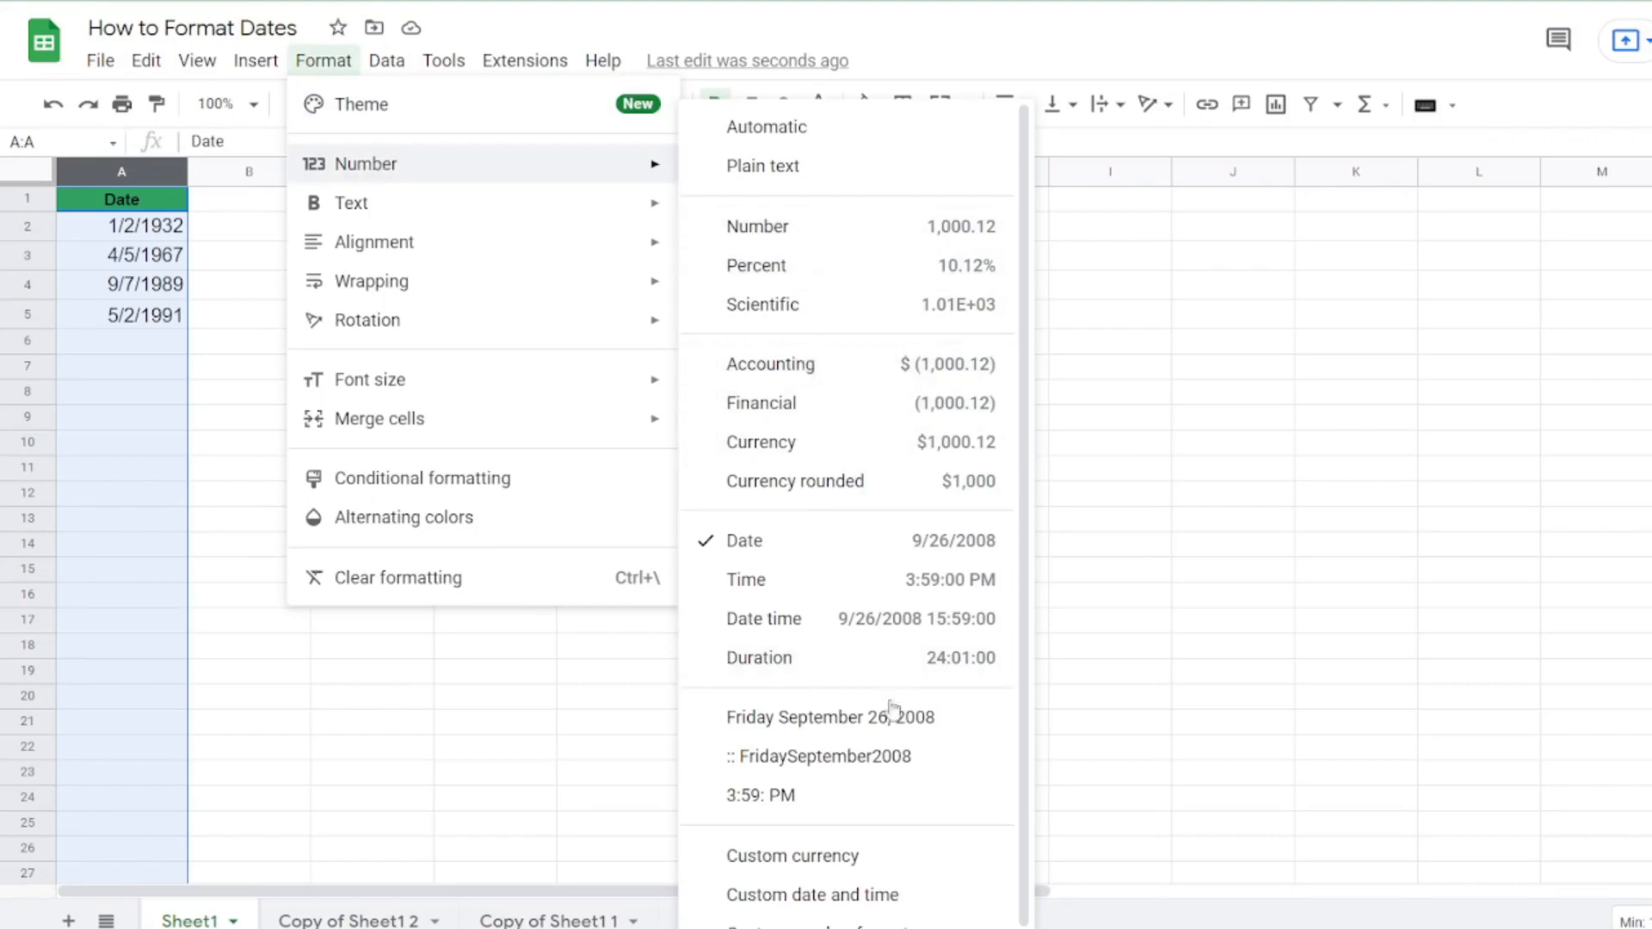
click(873, 899)
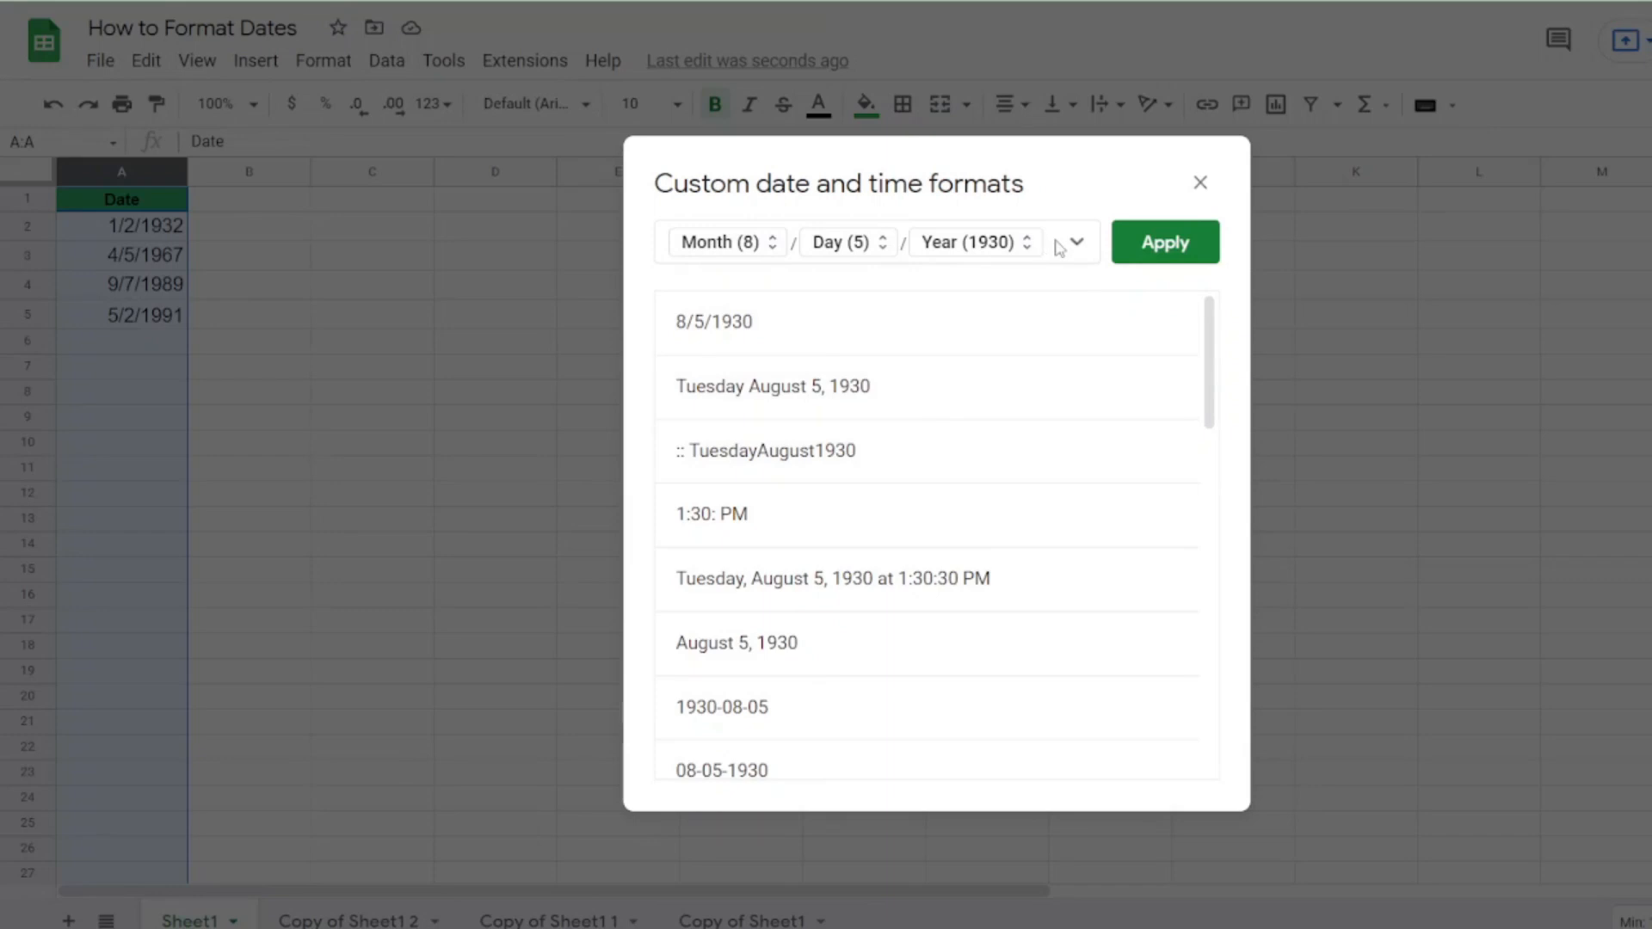
key(BackSpace)
key(BackSpace)
key(BackSpace)
key(BackSpace)
key(BackSpace)
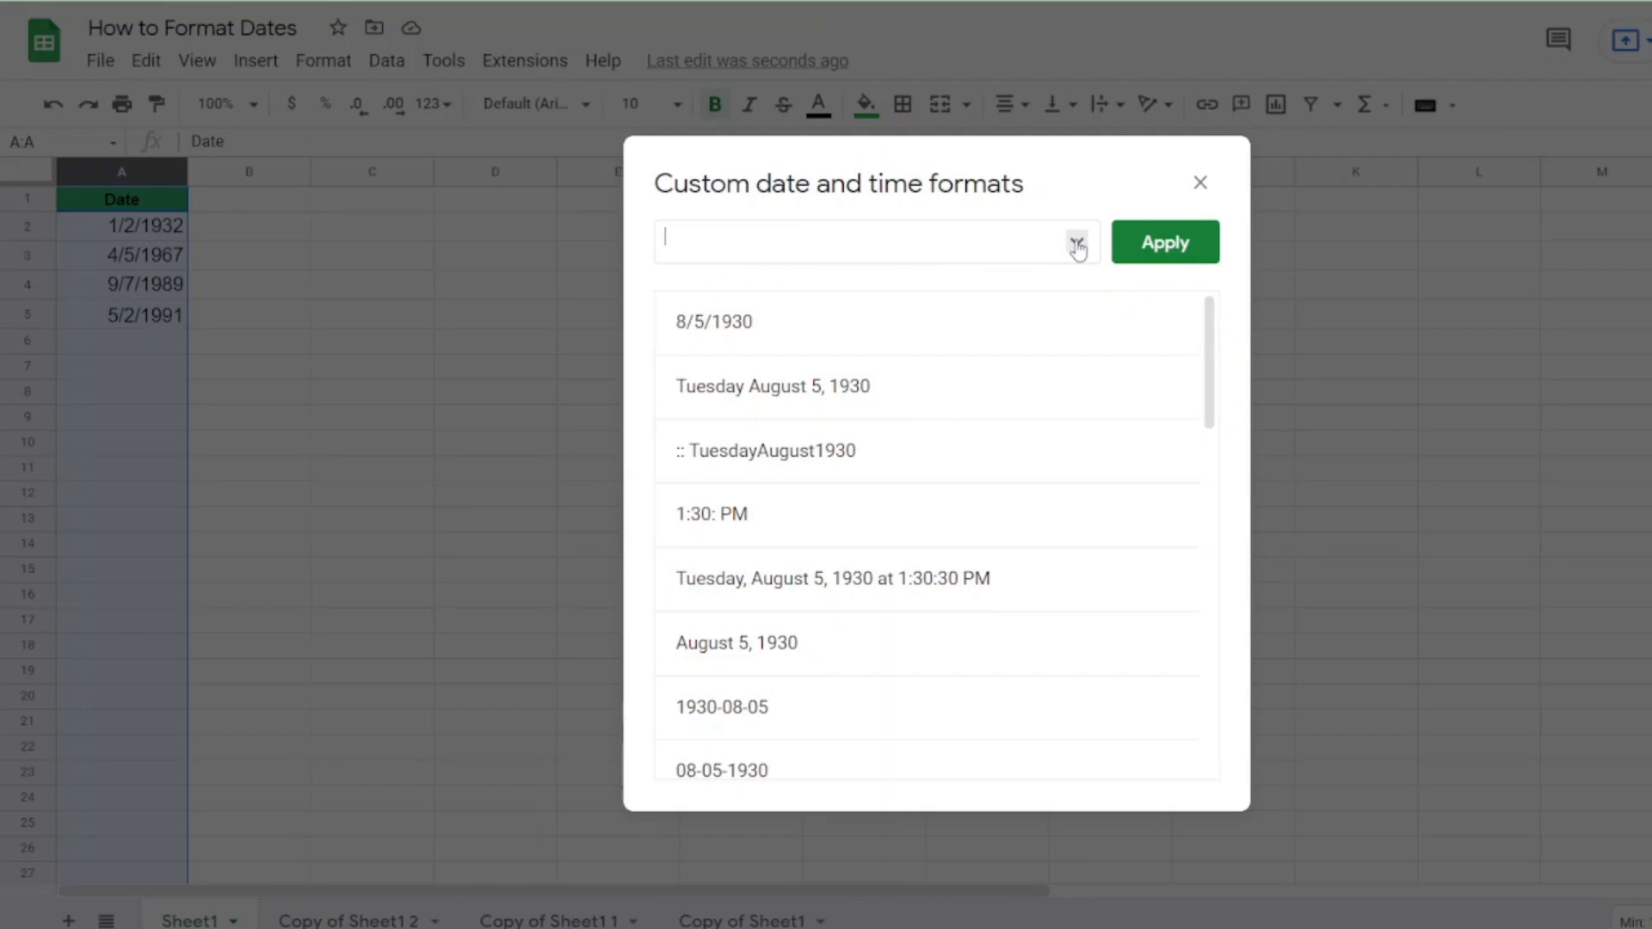
Step: Build the custom format from the elements Day, Month, Day and Year, with a comma before the Year
click(1076, 244)
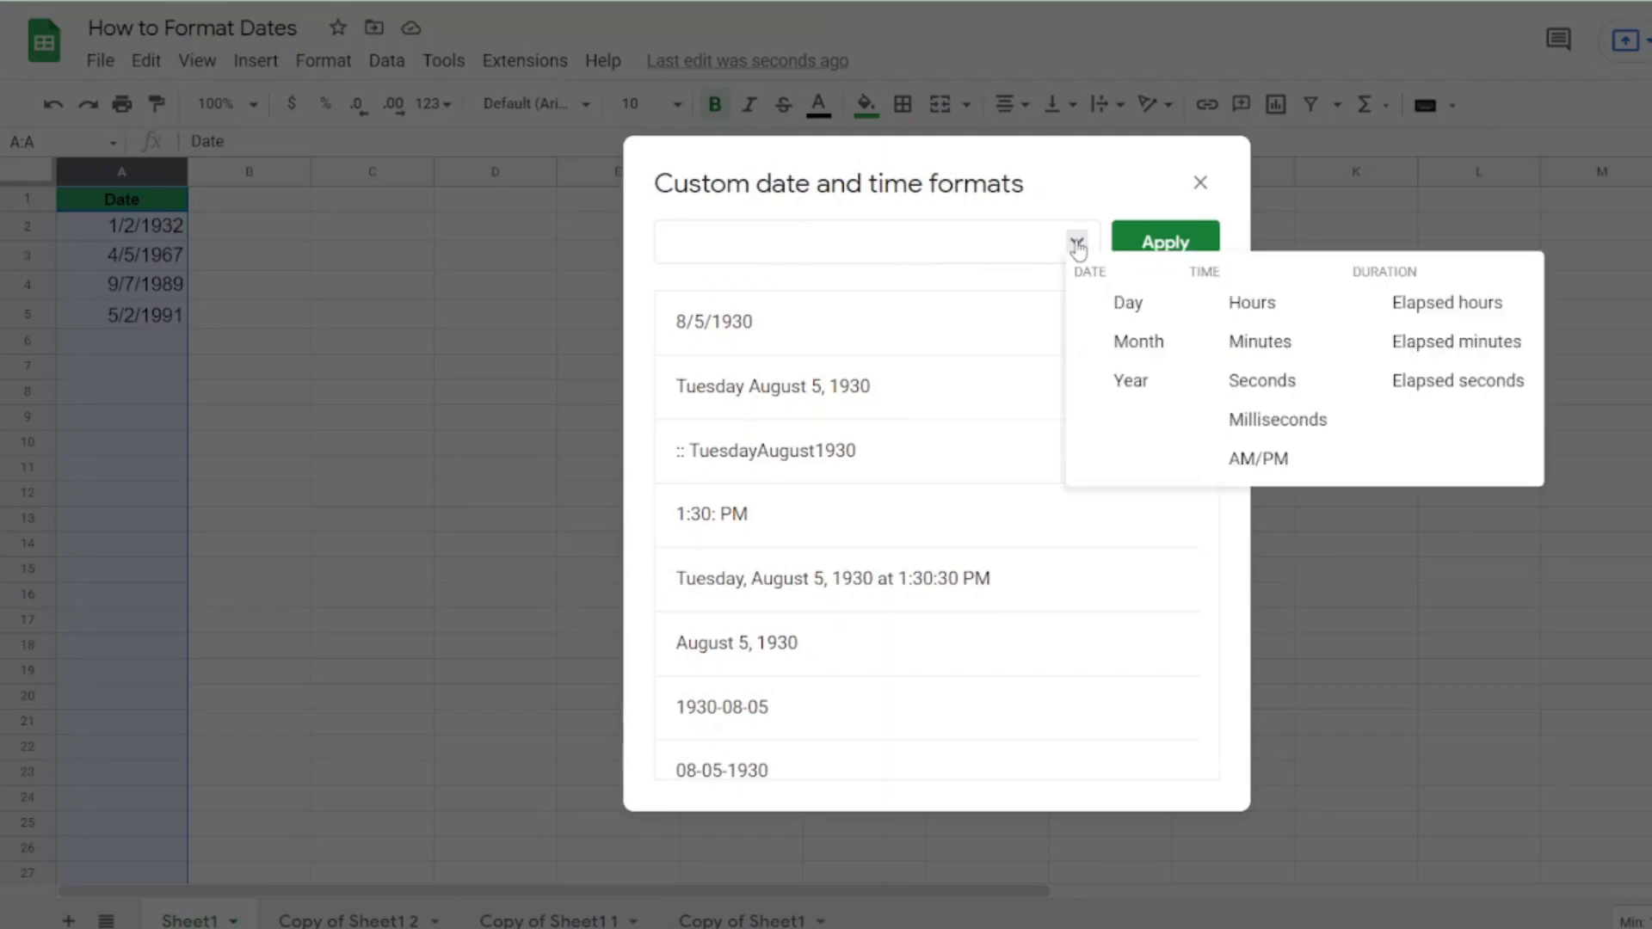
click(1118, 308)
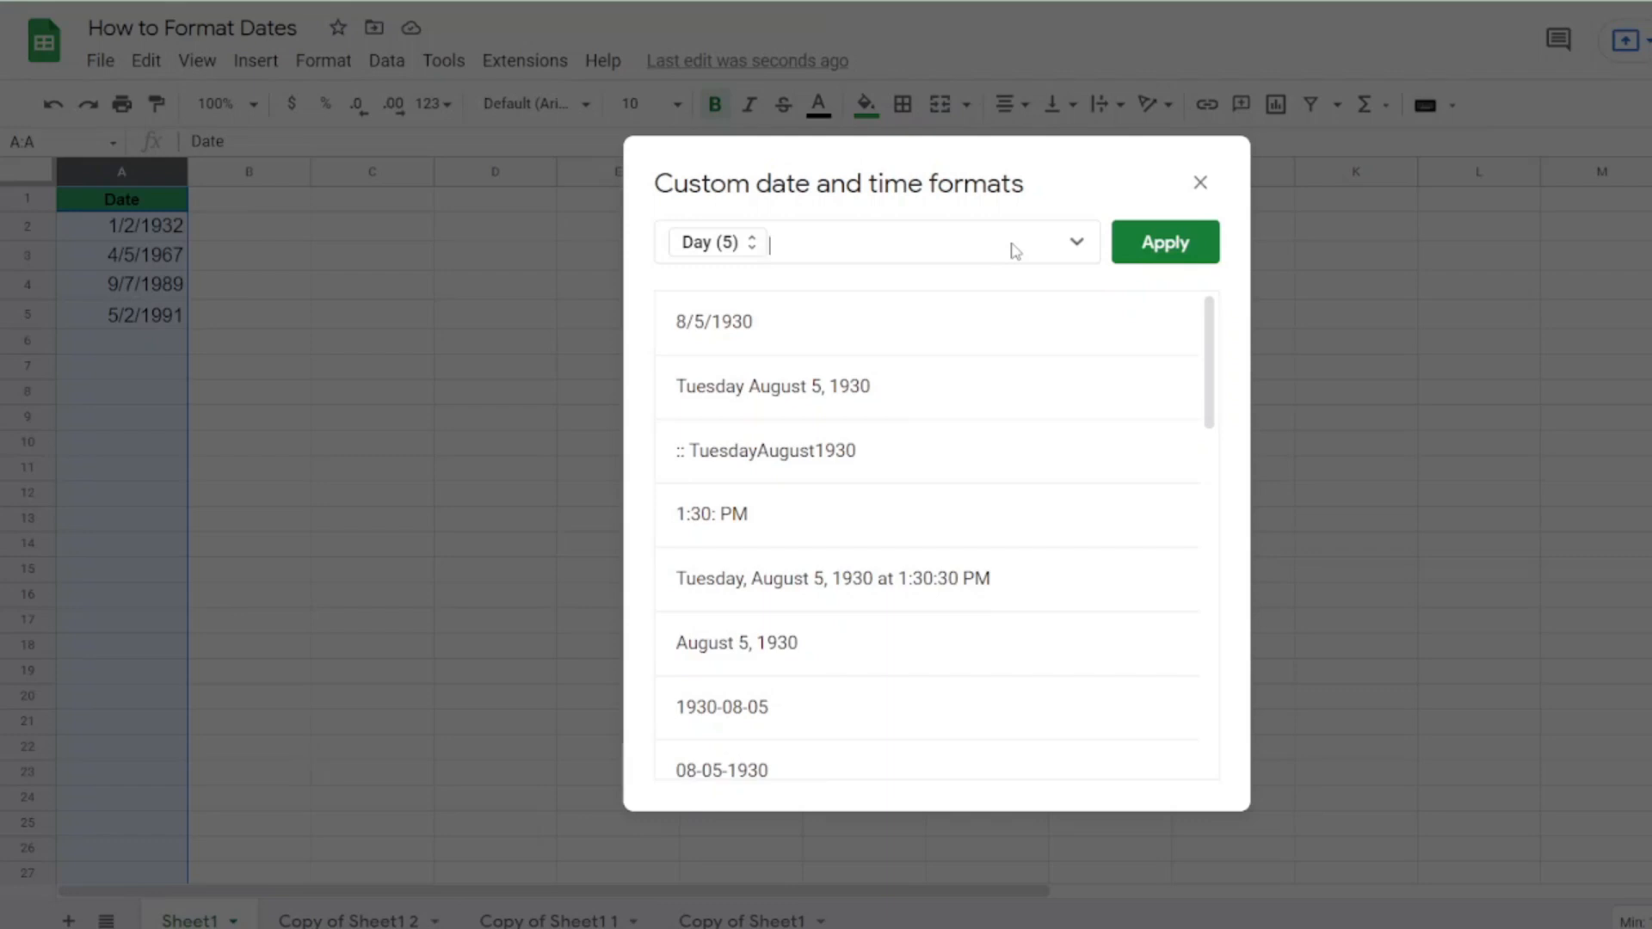
click(1076, 242)
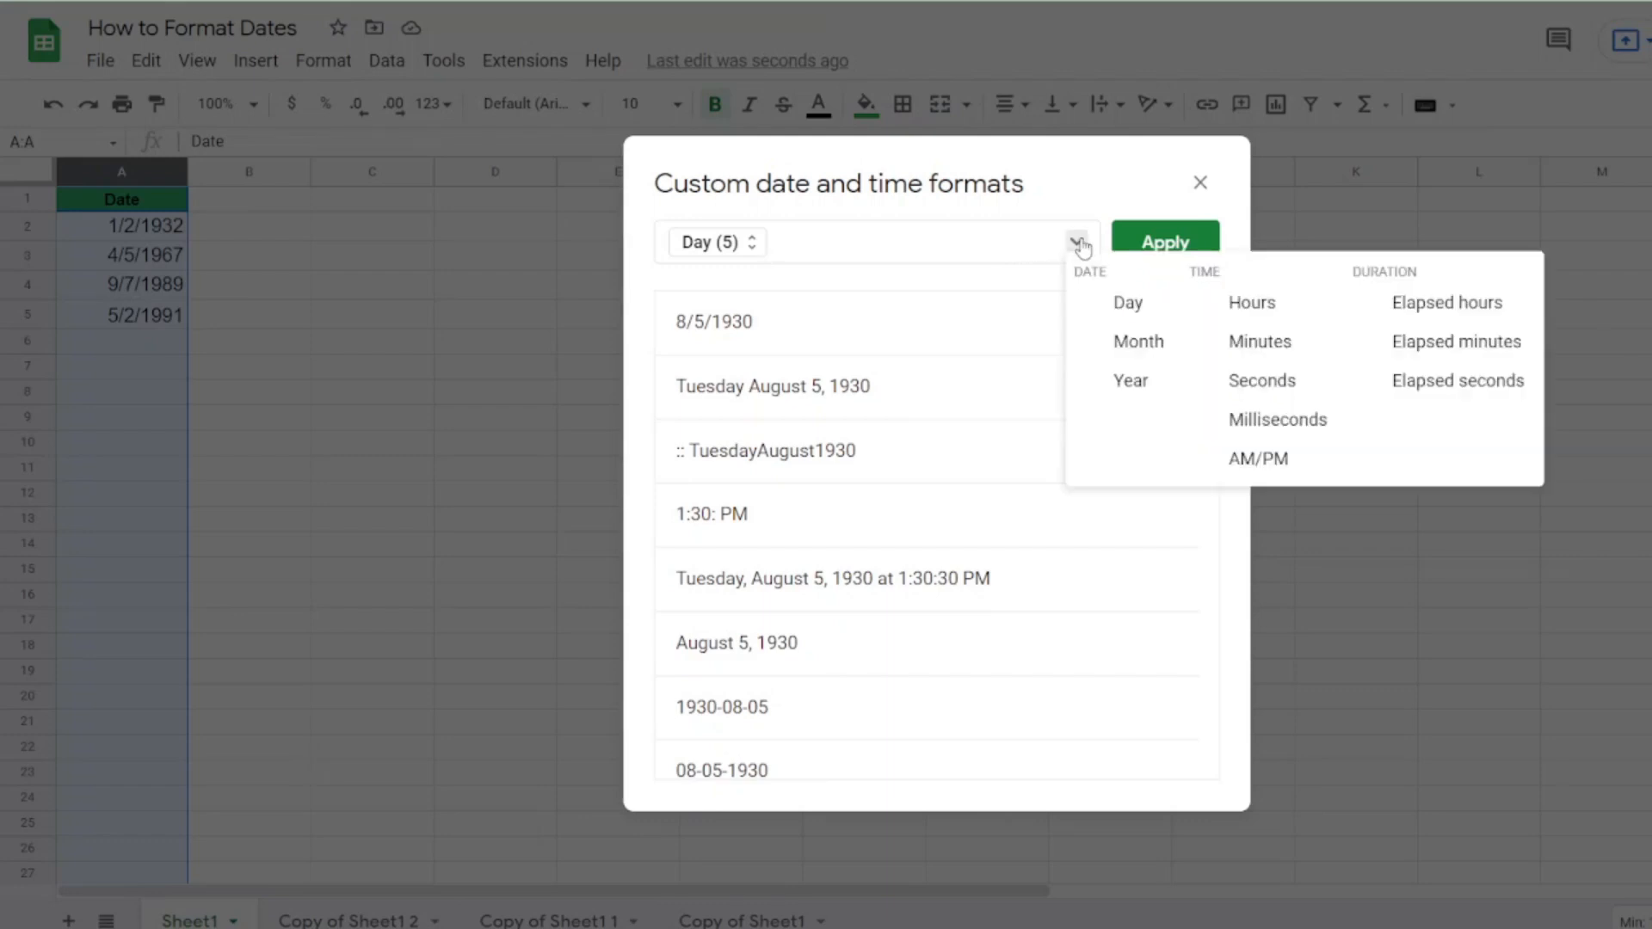
click(1139, 342)
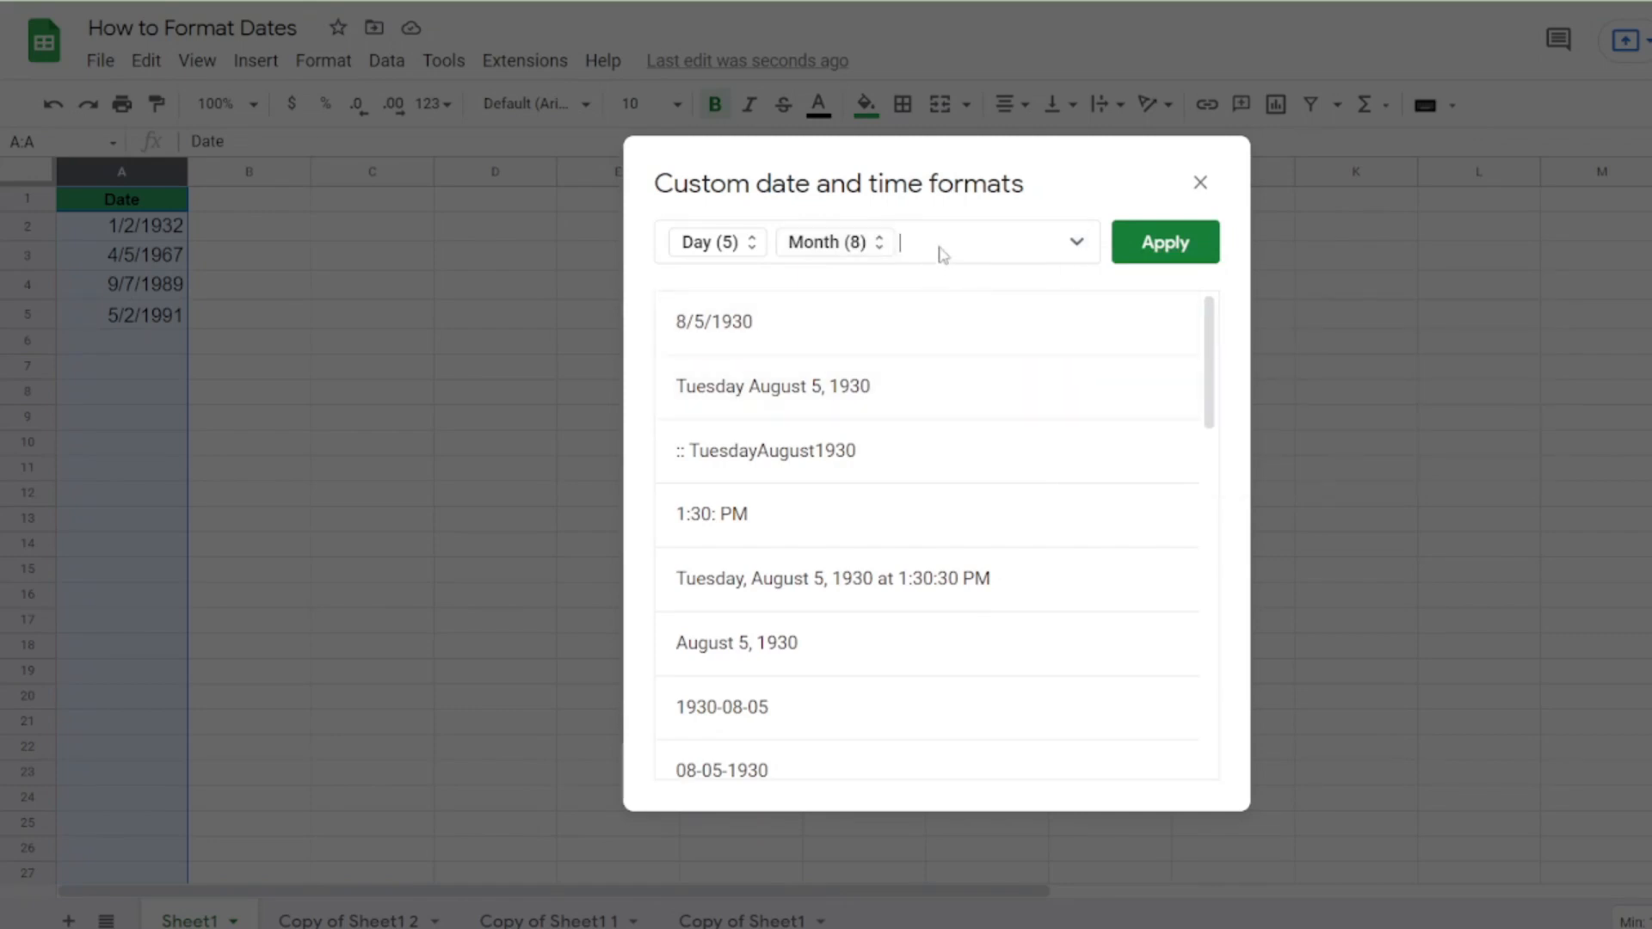
click(1076, 242)
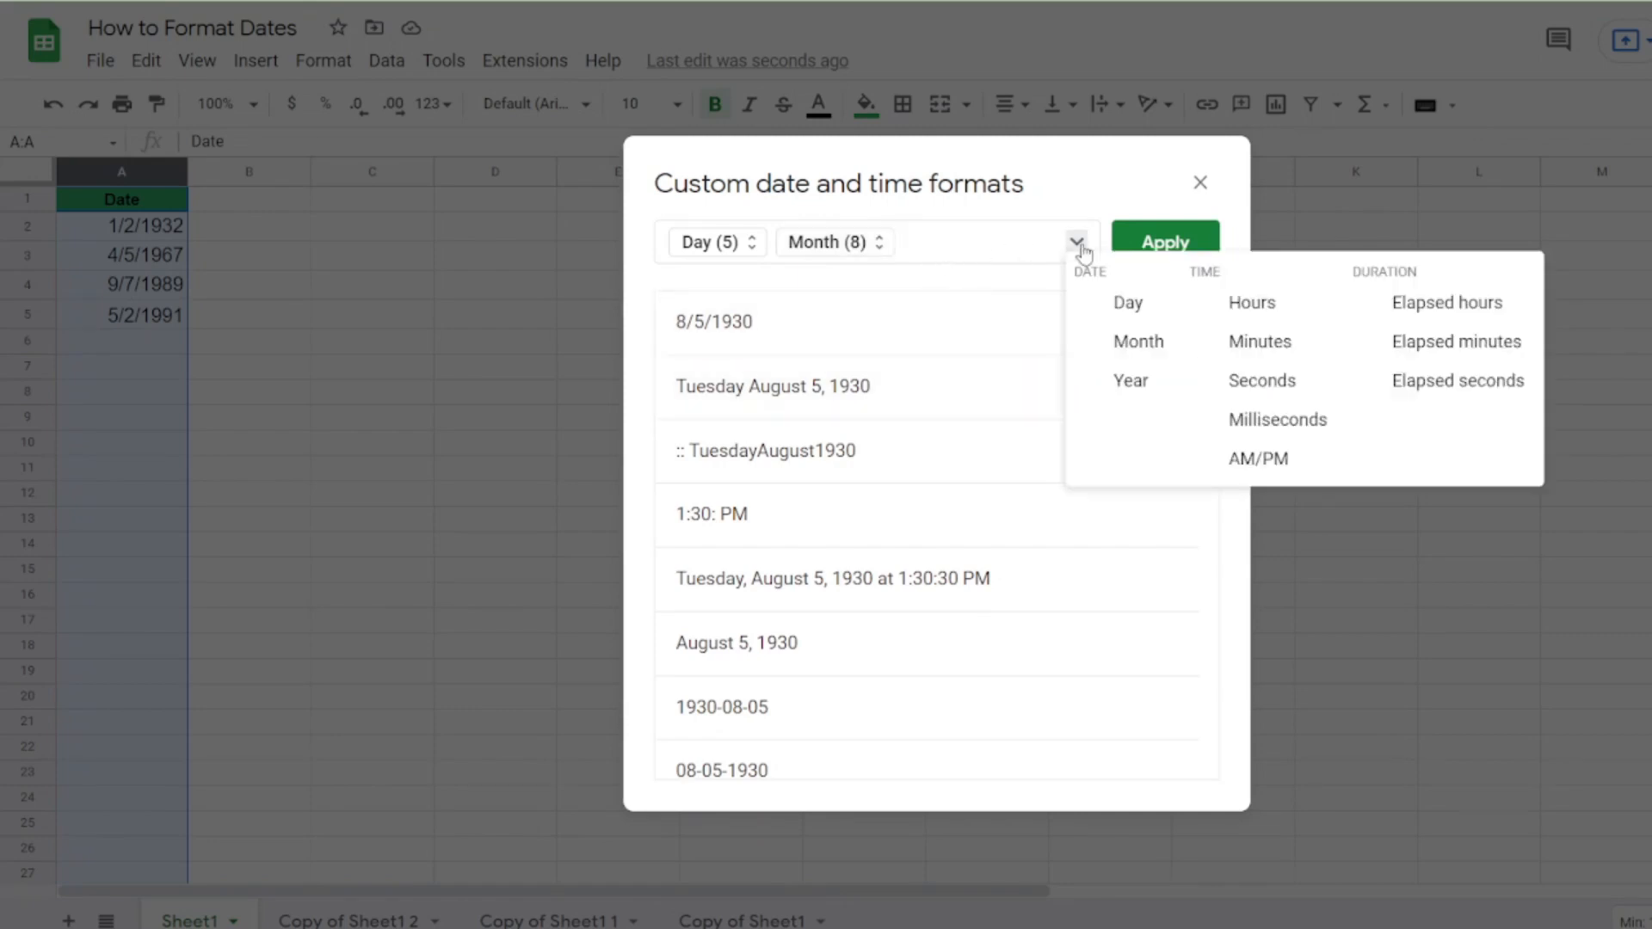
click(1127, 303)
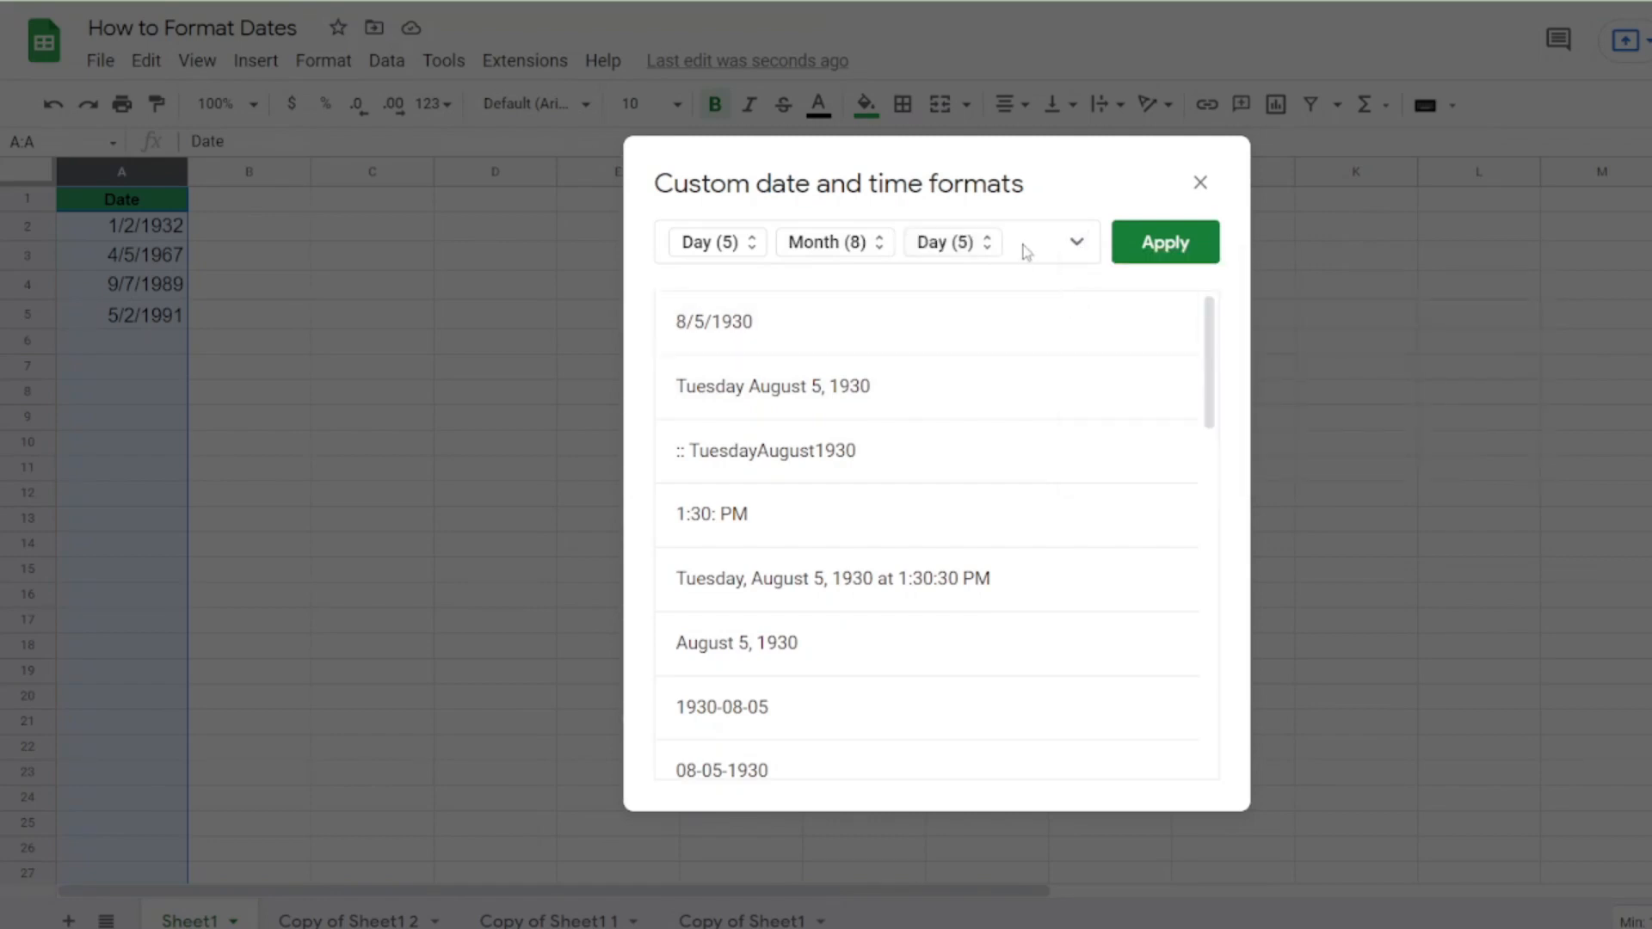
text(,)
click(1075, 244)
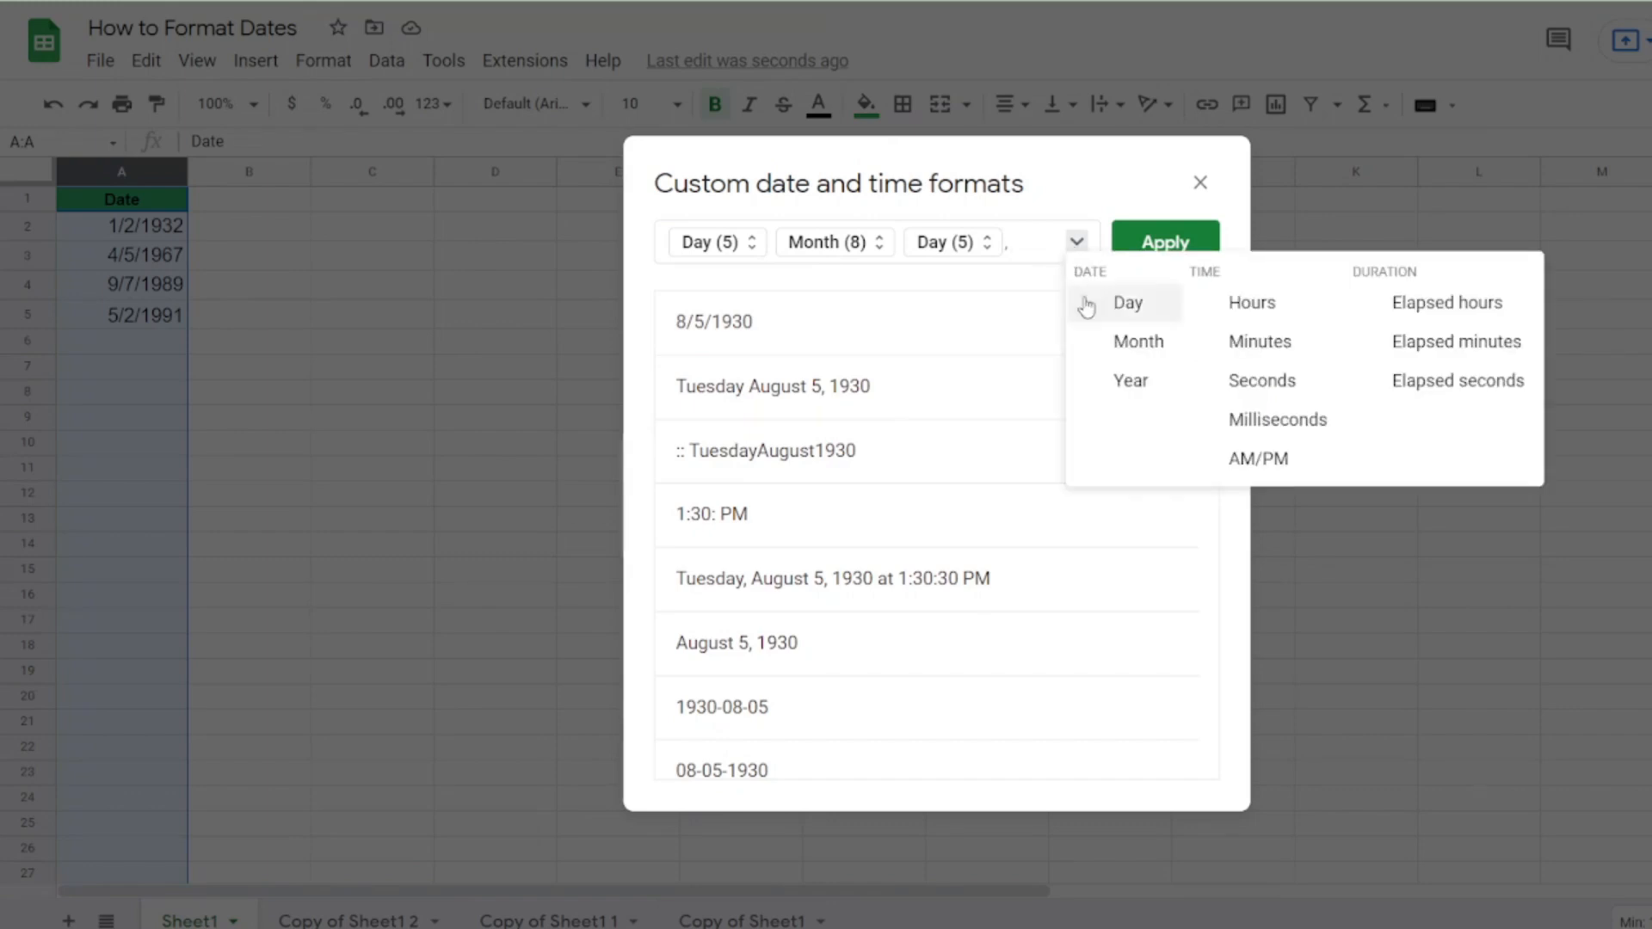
click(1121, 381)
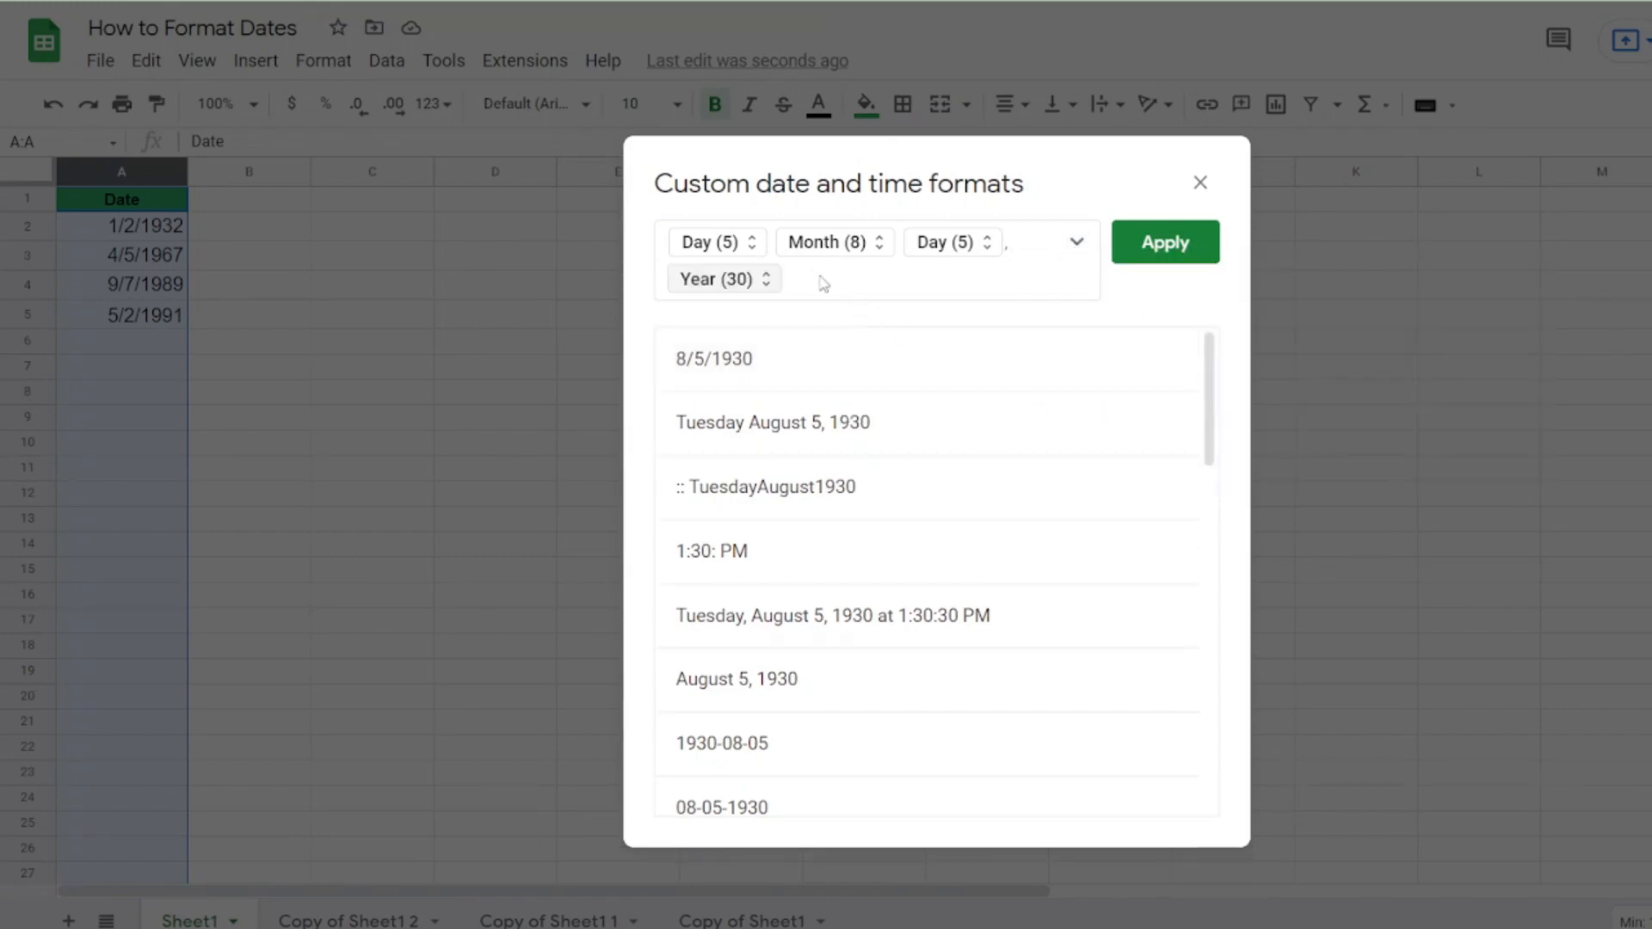
Step: Set the first Day and the Month to full names, the second Day to no leading zero, and the Year to full numeric
click(707, 248)
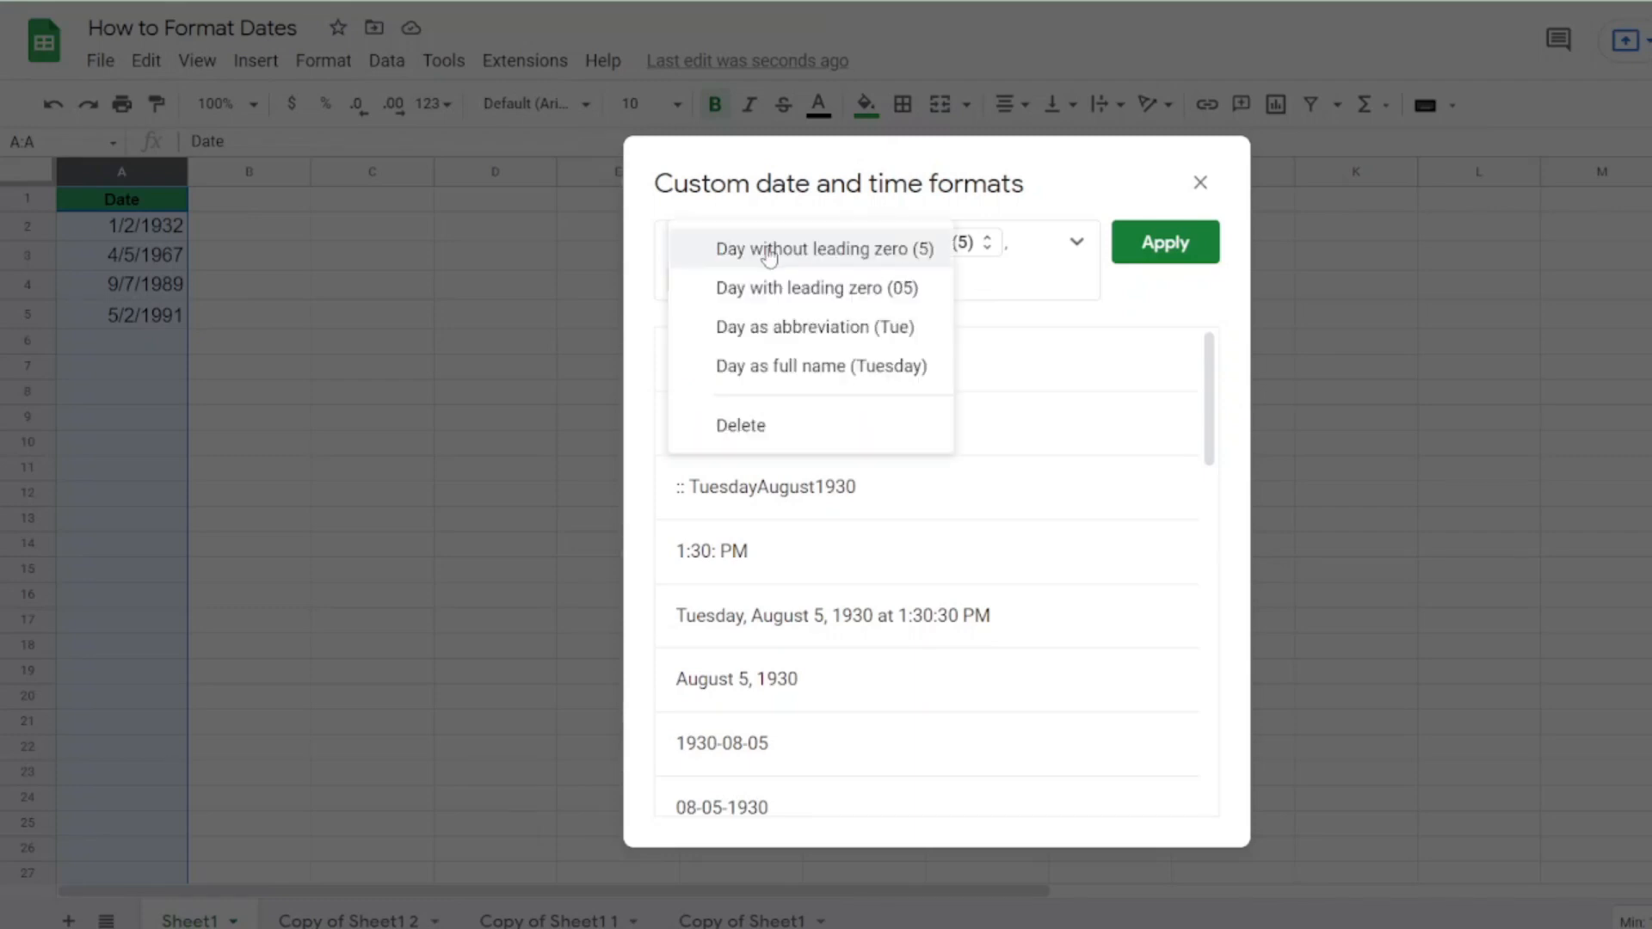
click(866, 380)
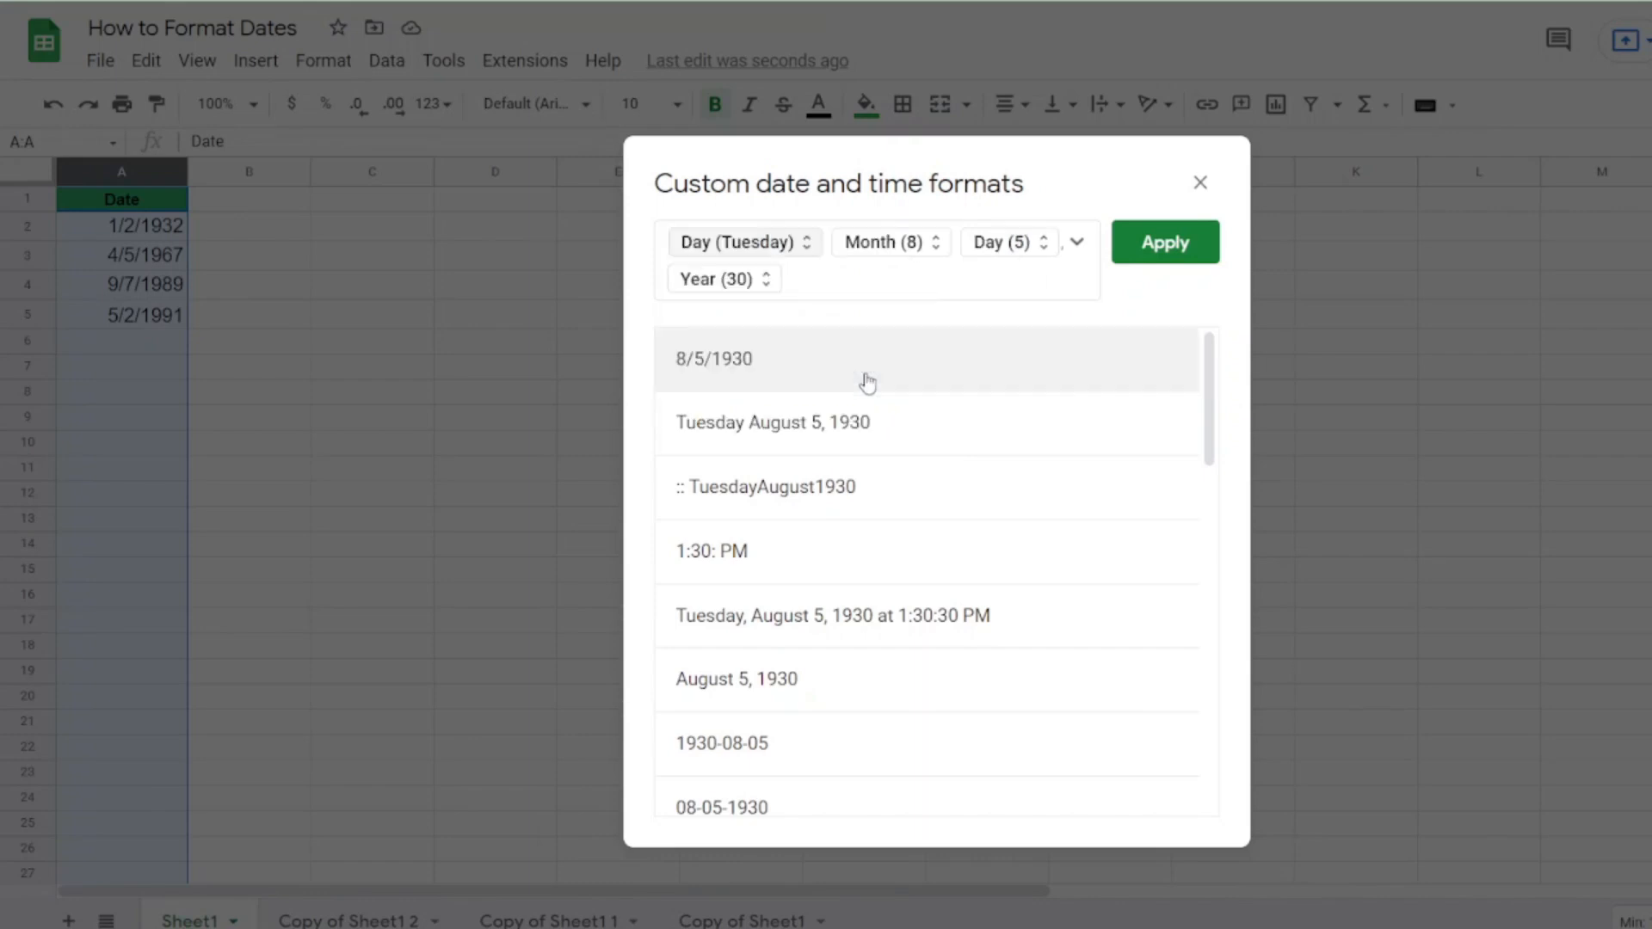
click(896, 253)
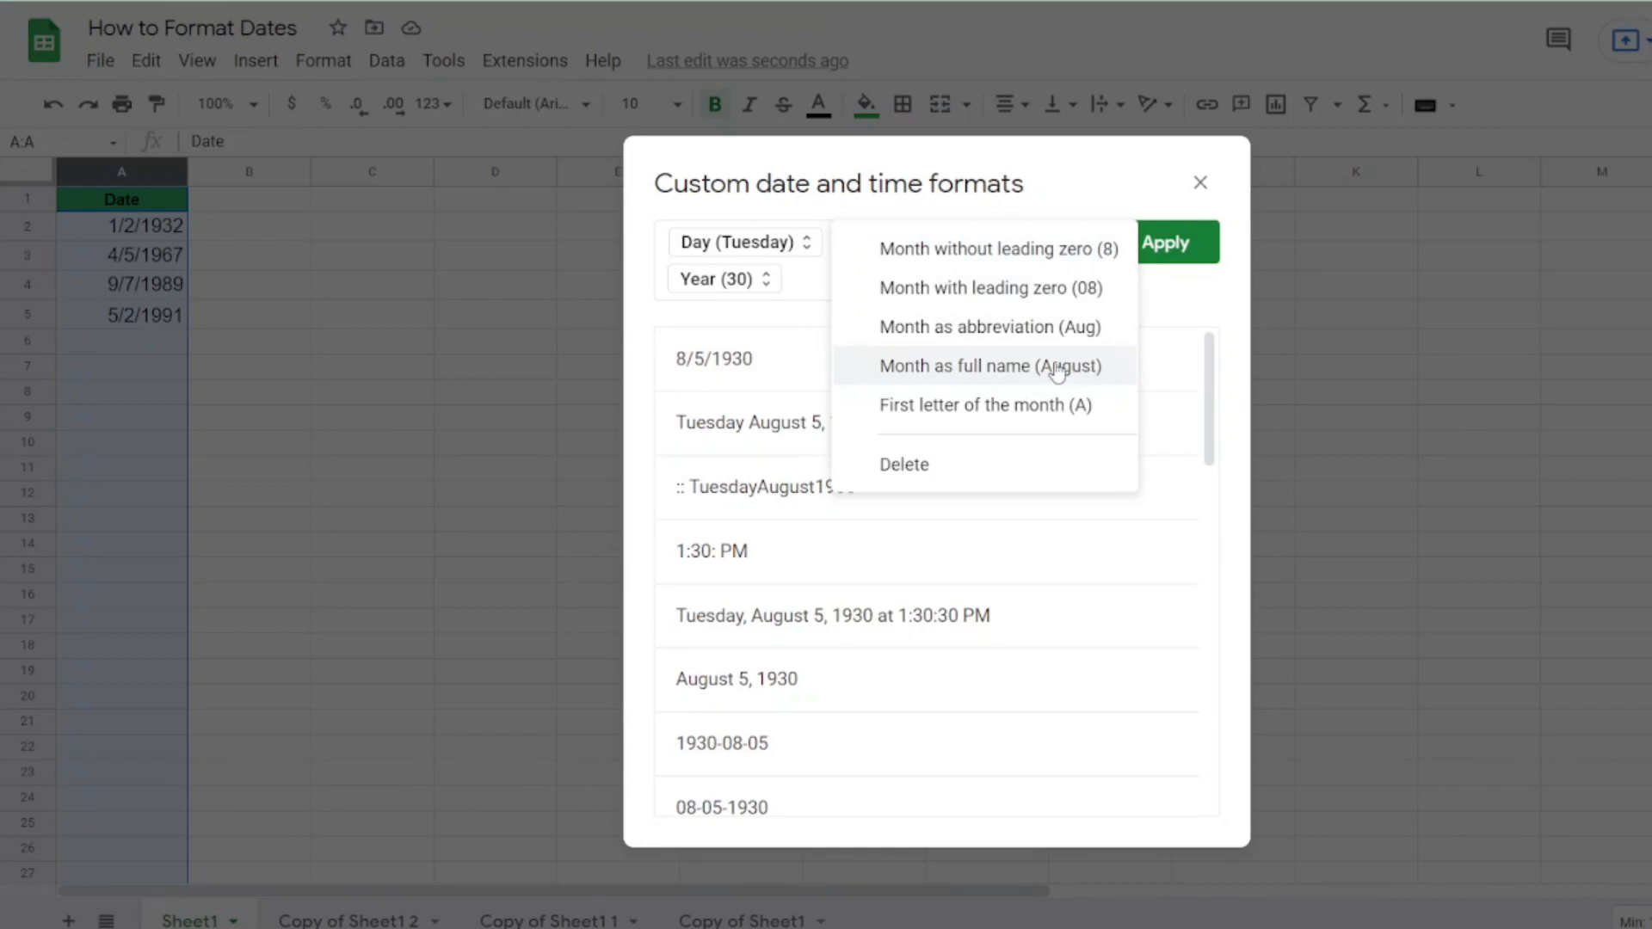
click(1090, 370)
click(731, 281)
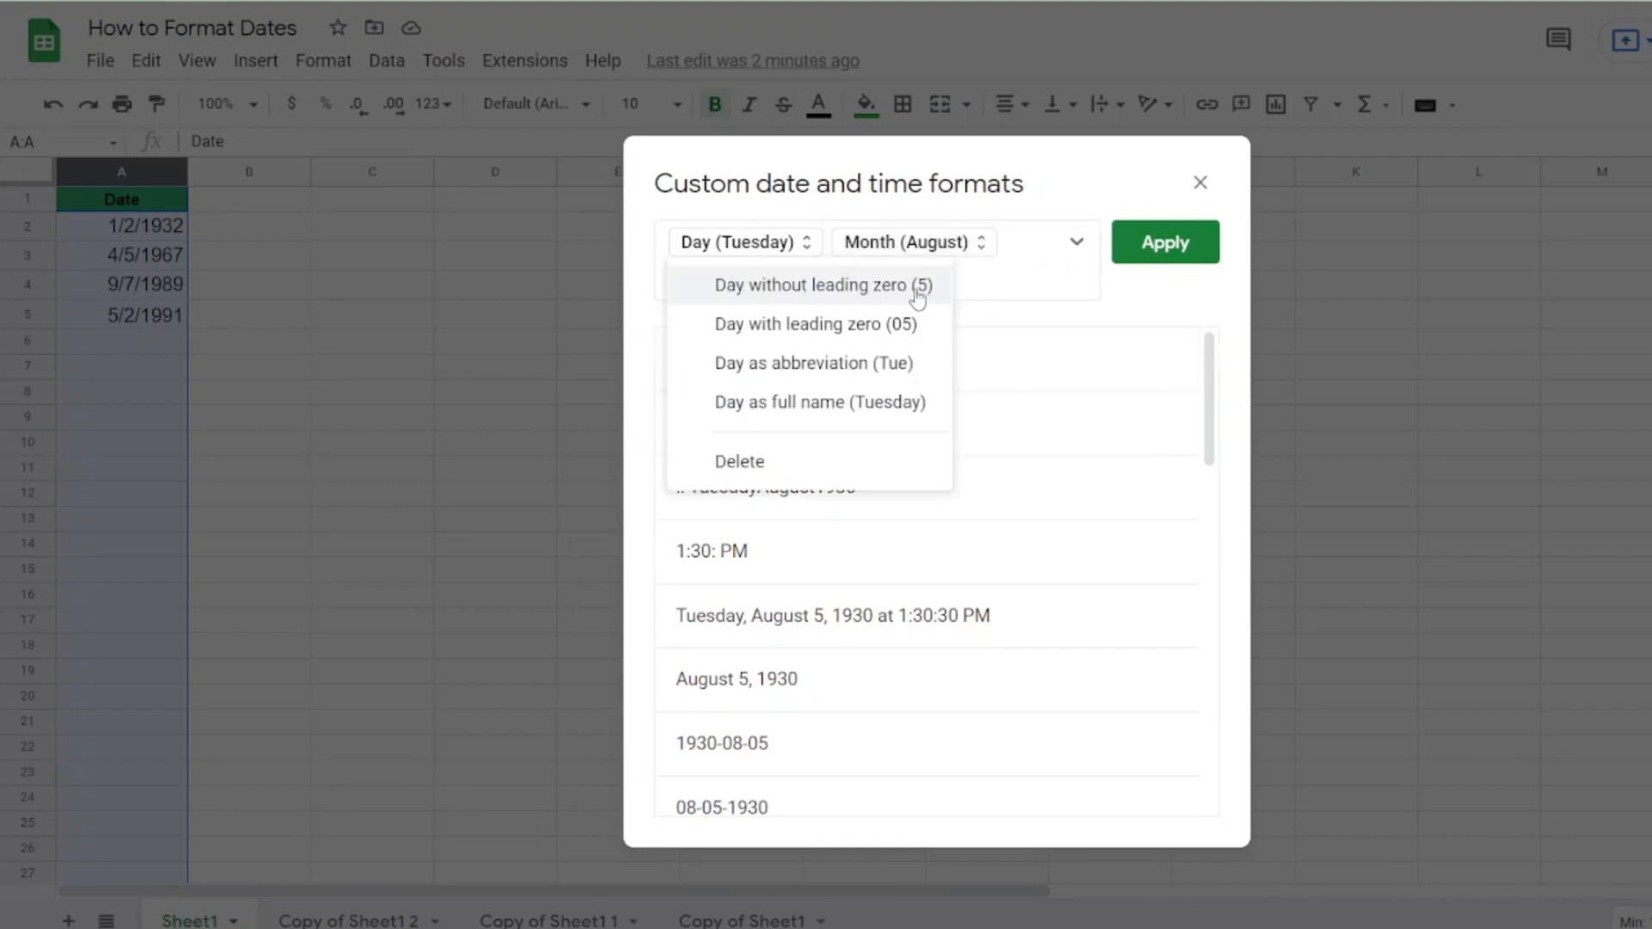
click(860, 293)
click(862, 284)
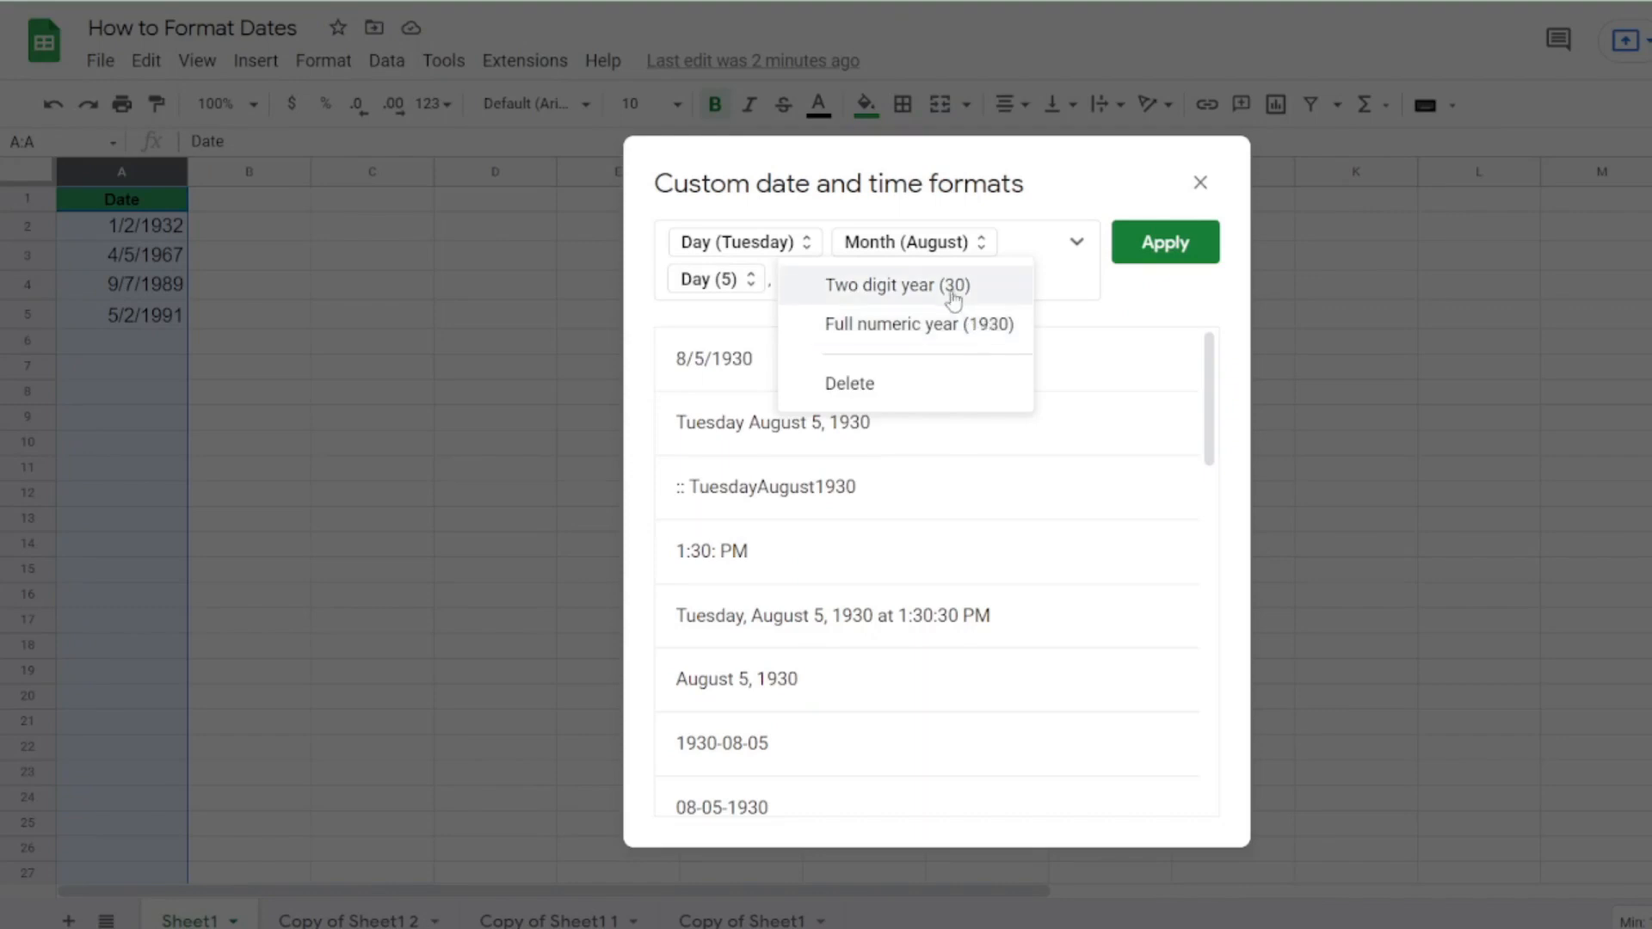
click(914, 341)
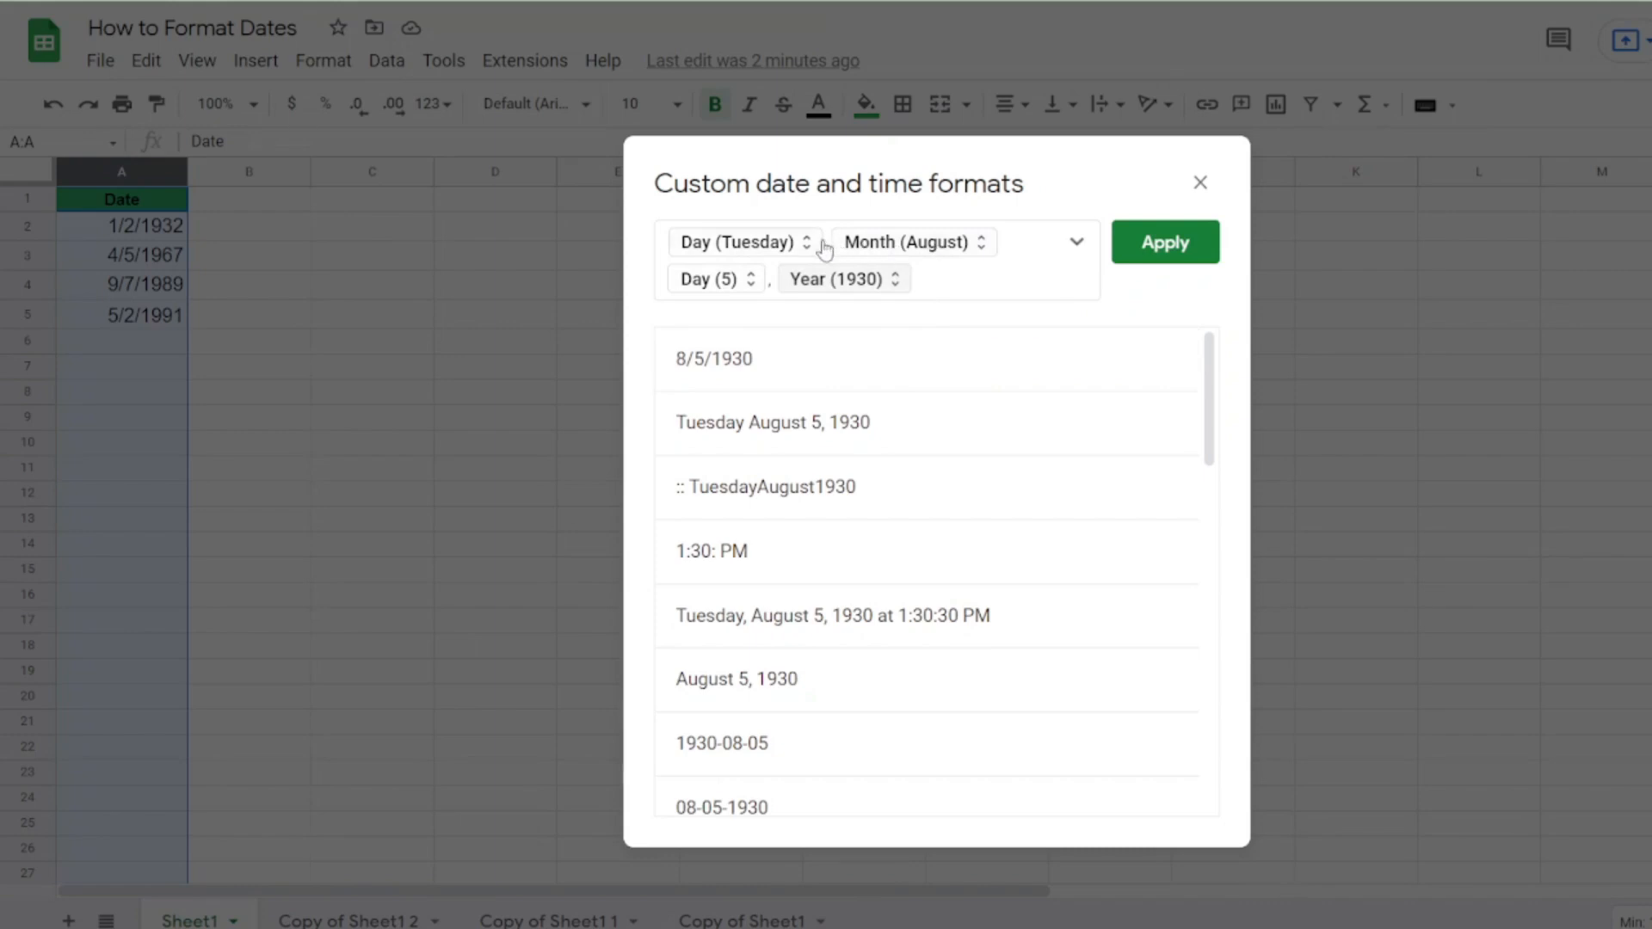
Step: Apply the custom date format to column A and fit the column width to its contents
click(1151, 249)
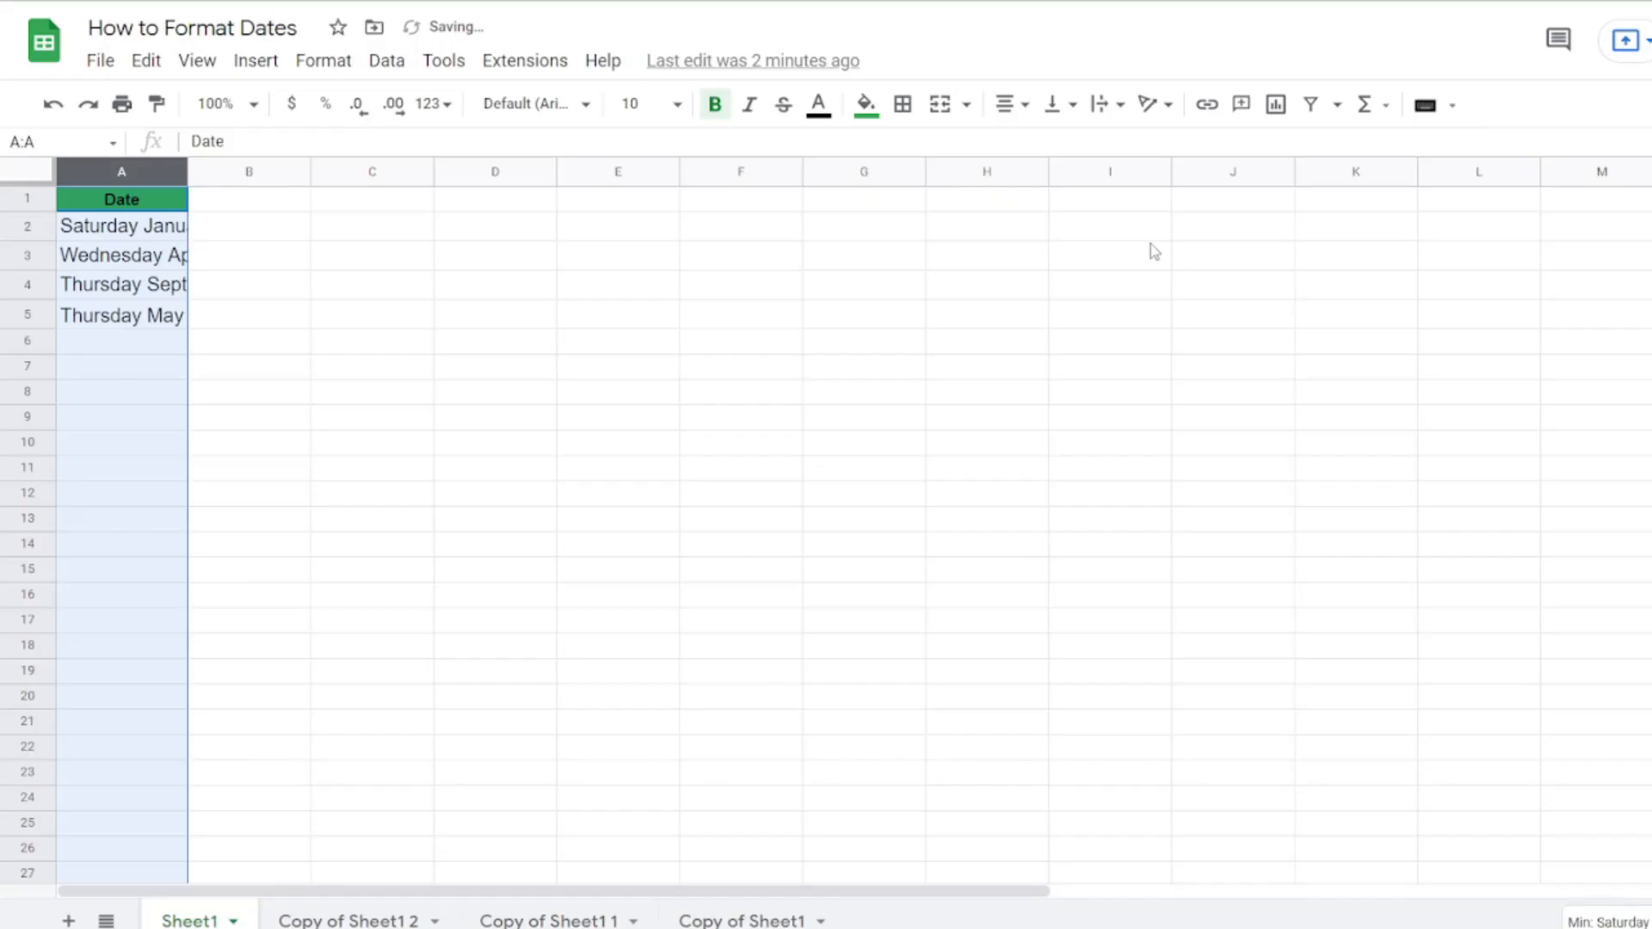
double_click(184, 169)
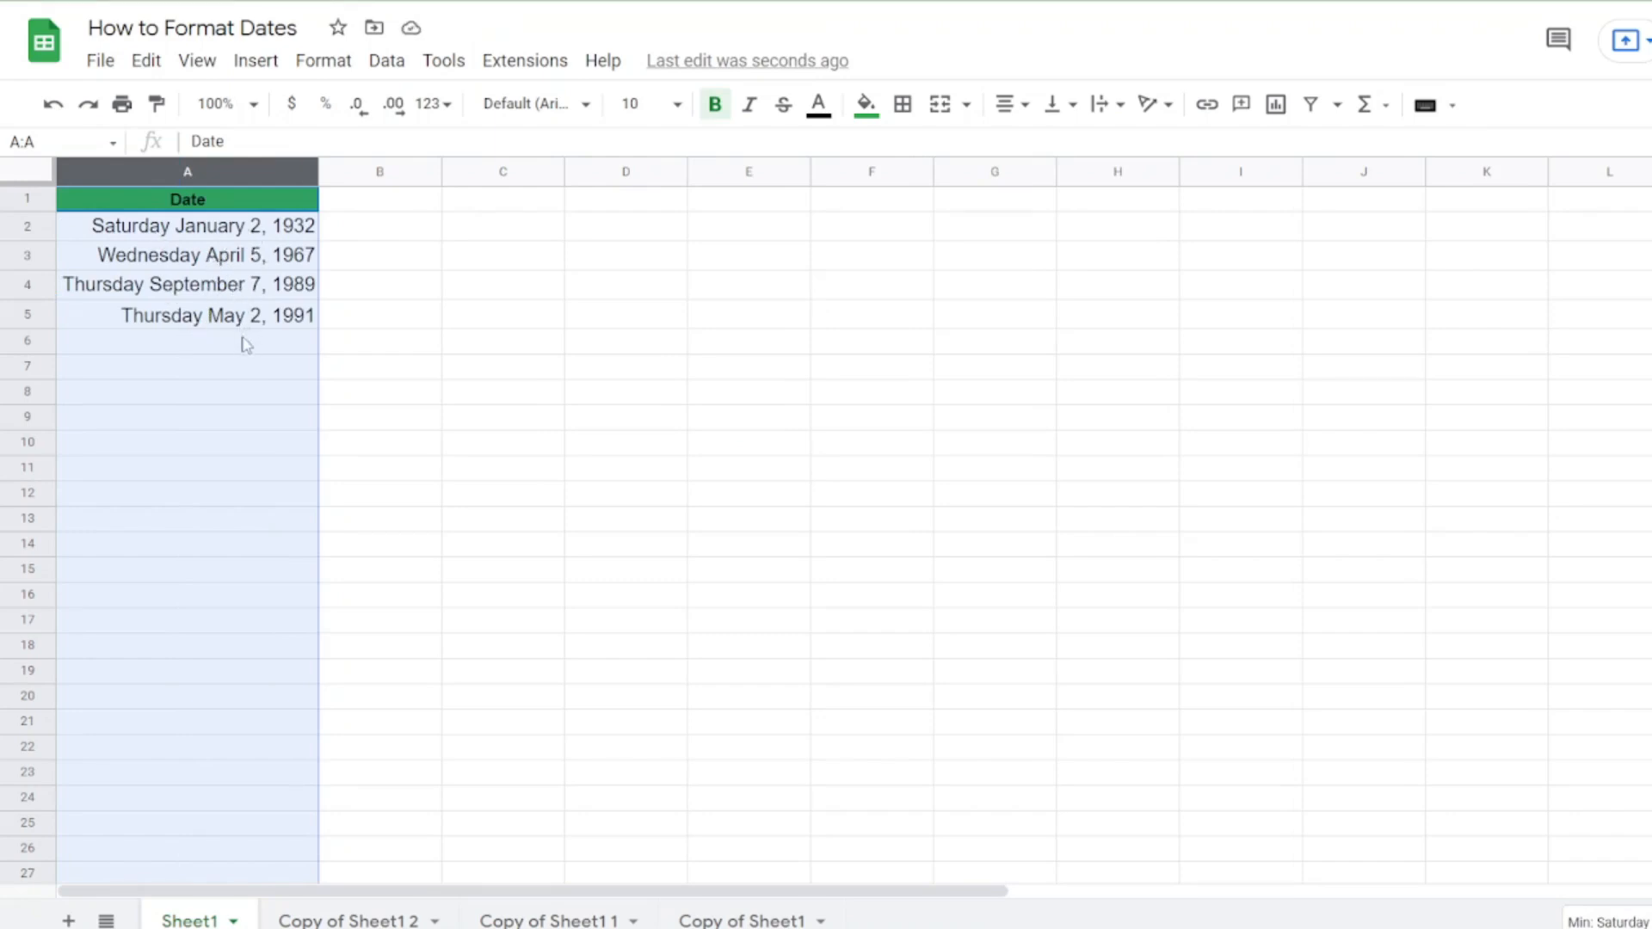
click(227, 232)
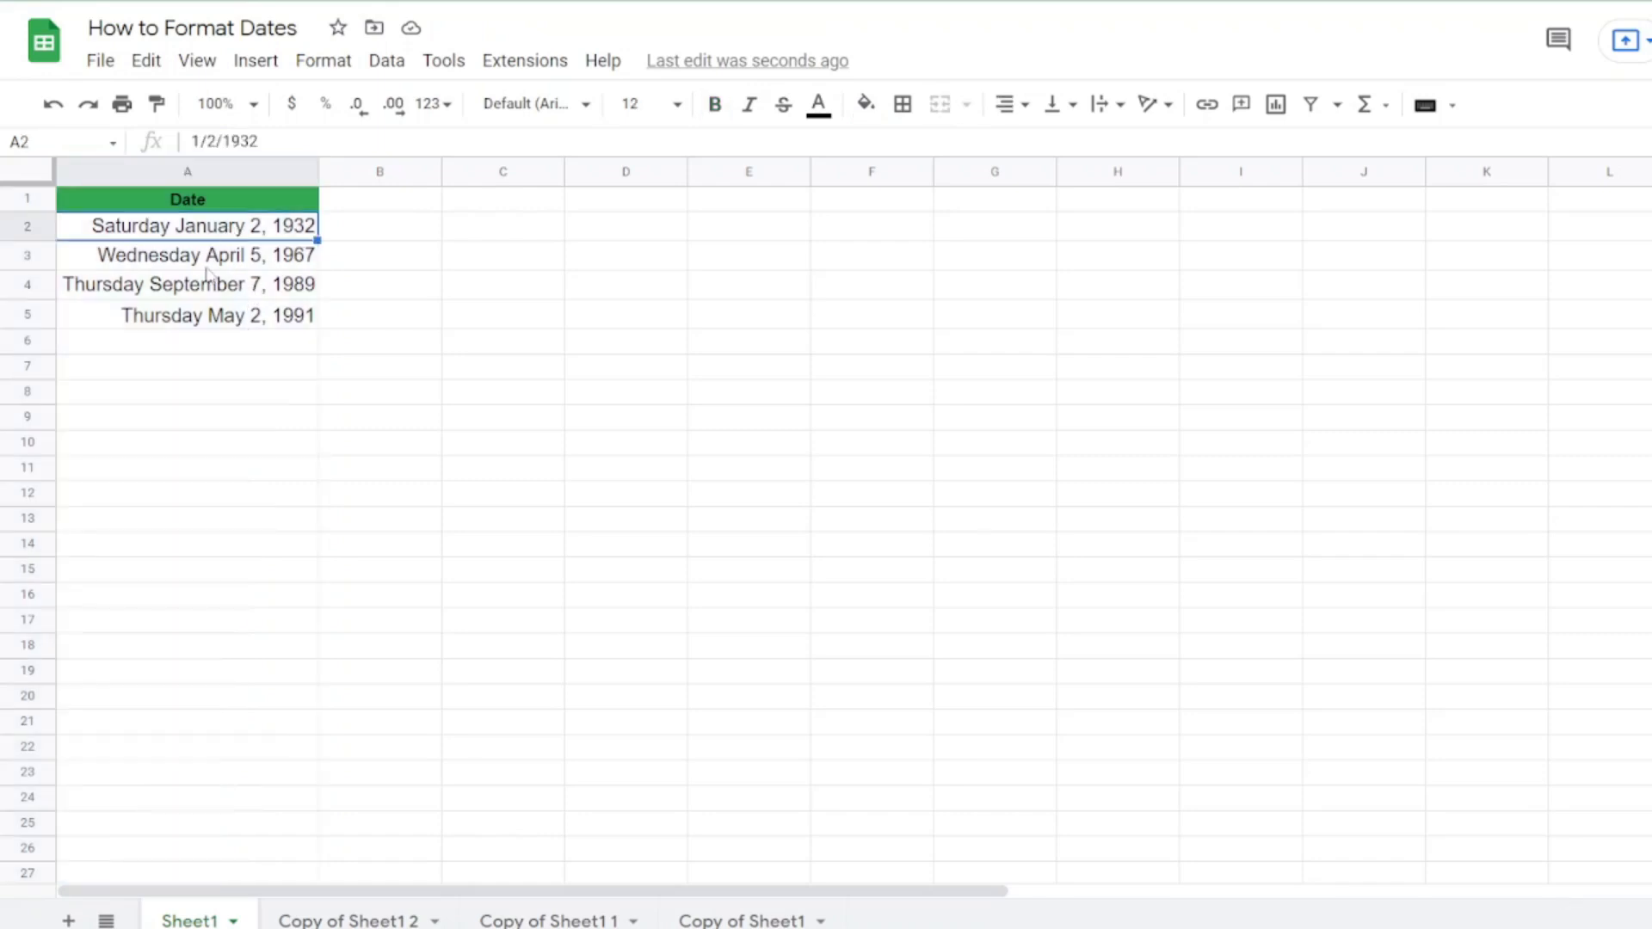